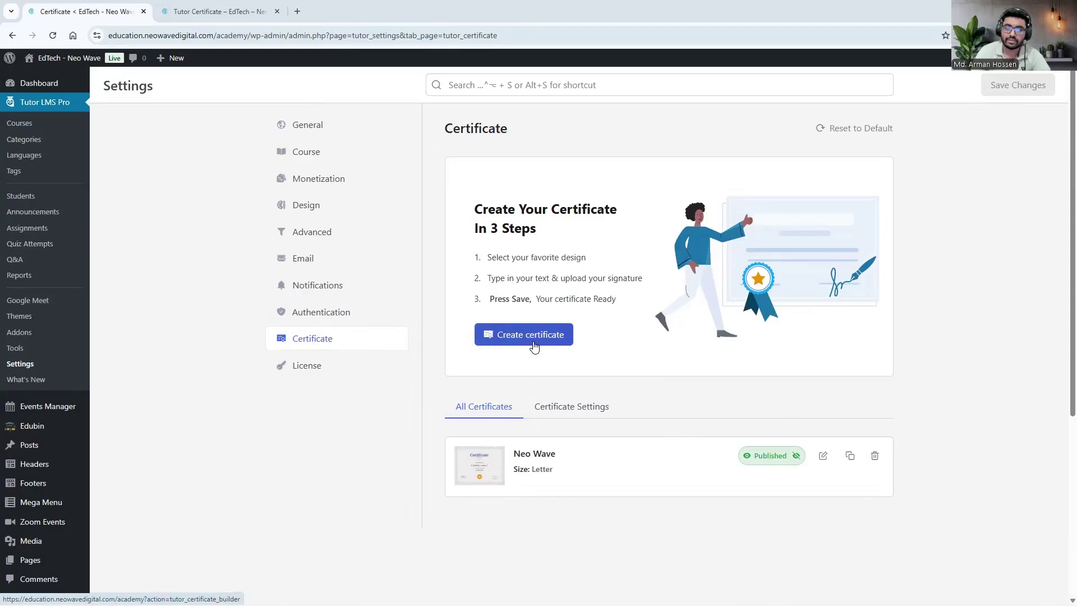
Create a new certificate from the floral-bordered Certificate of Excellence landscape template in the Professional category.
click(534, 346)
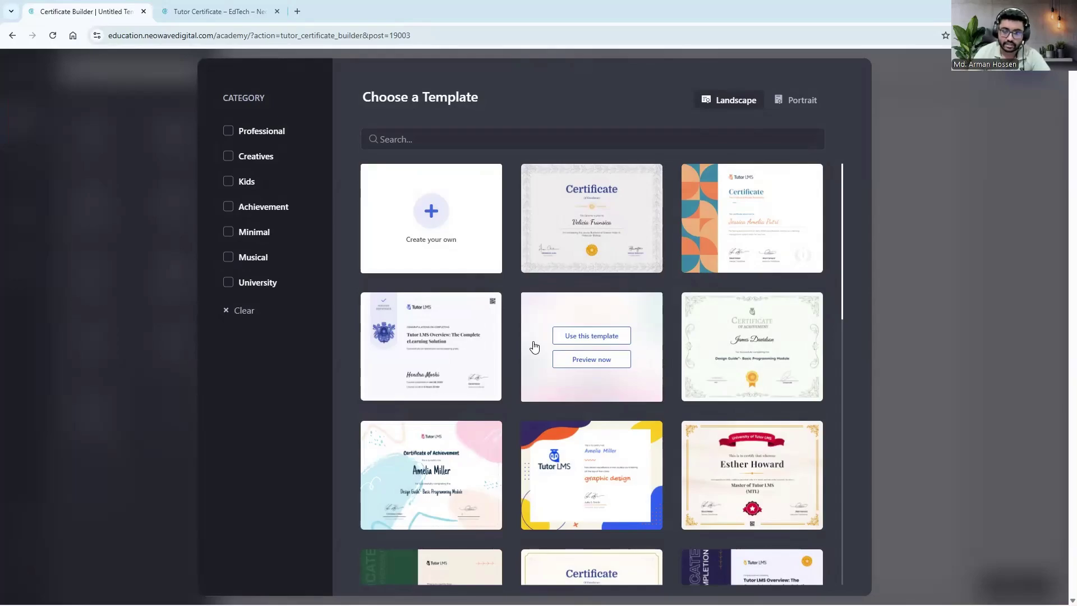
click(234, 131)
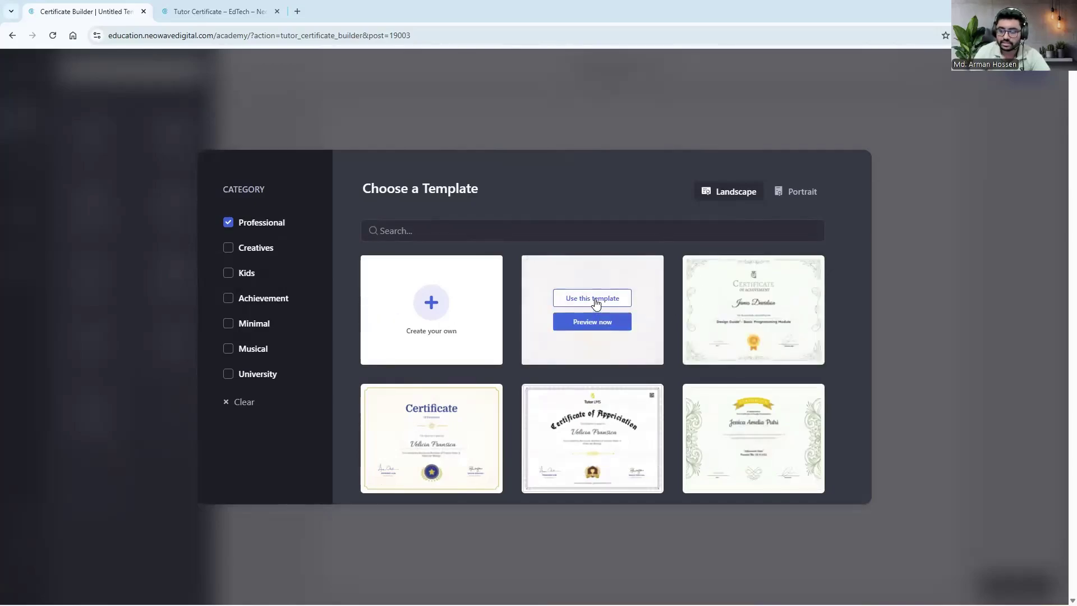
click(593, 324)
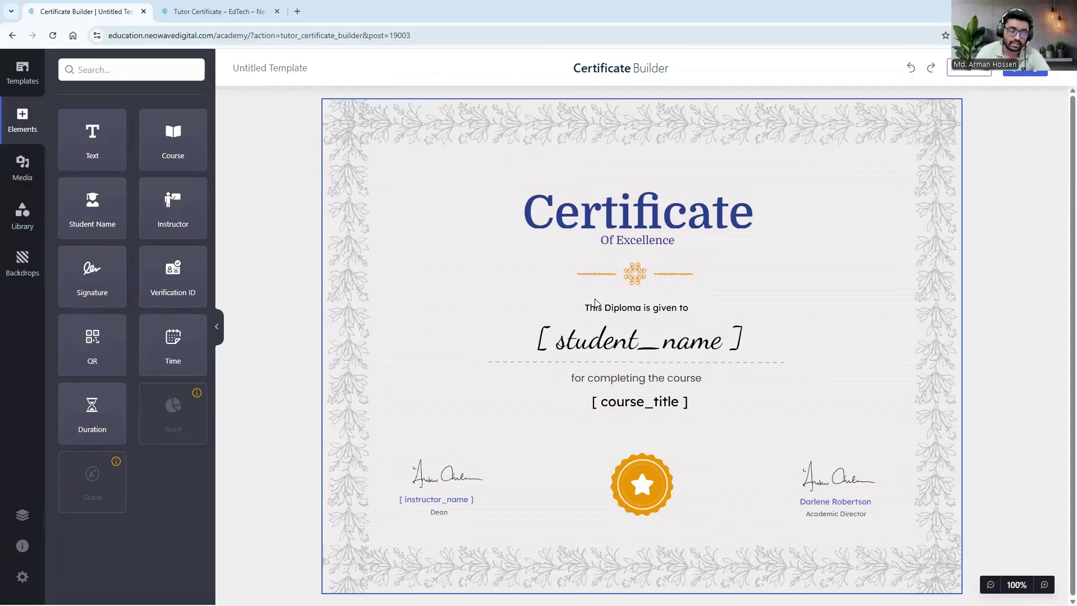
Replace the current design with the portrait version of the floral-bordered Certificate of Excellence template.
click(25, 75)
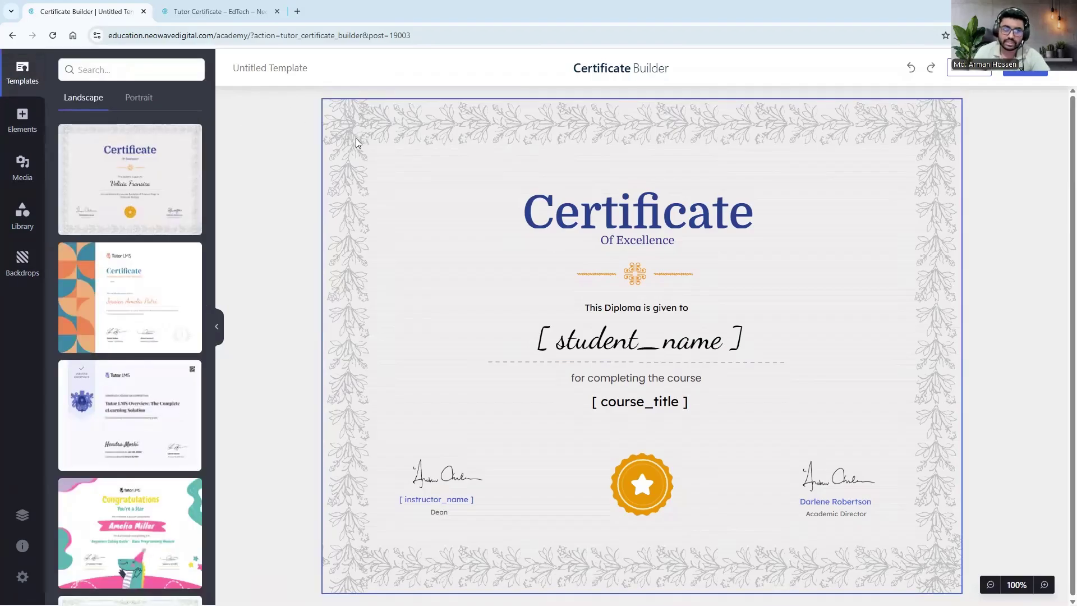
click(130, 100)
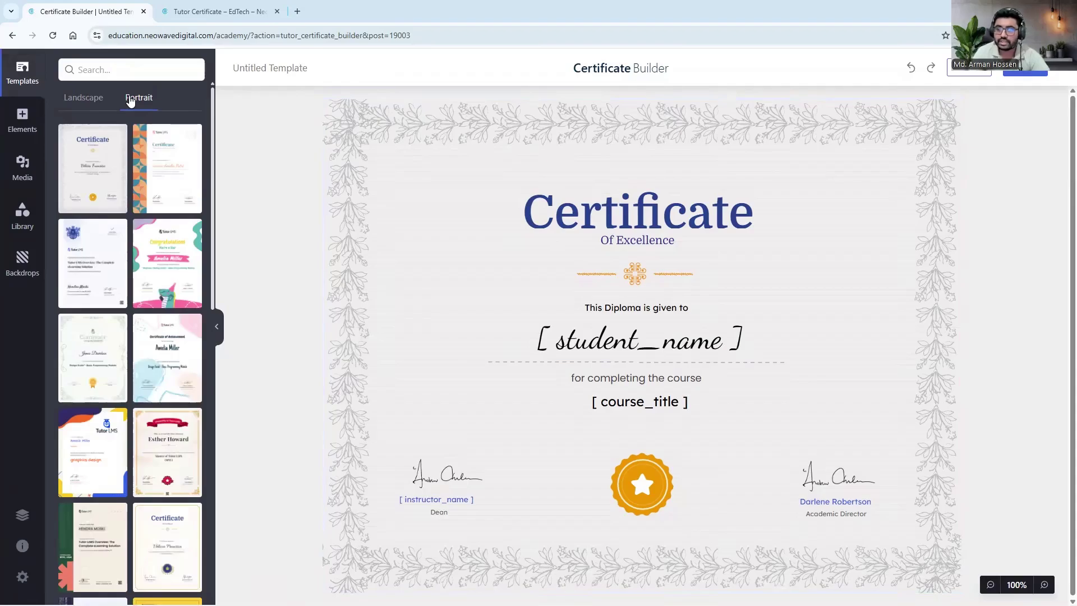
click(87, 153)
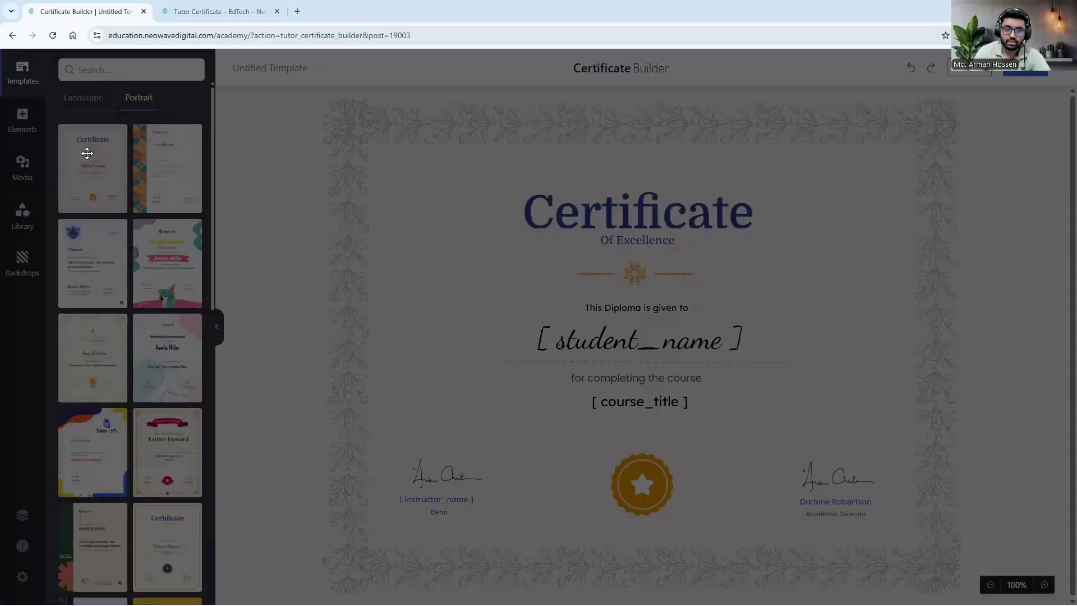
click(588, 111)
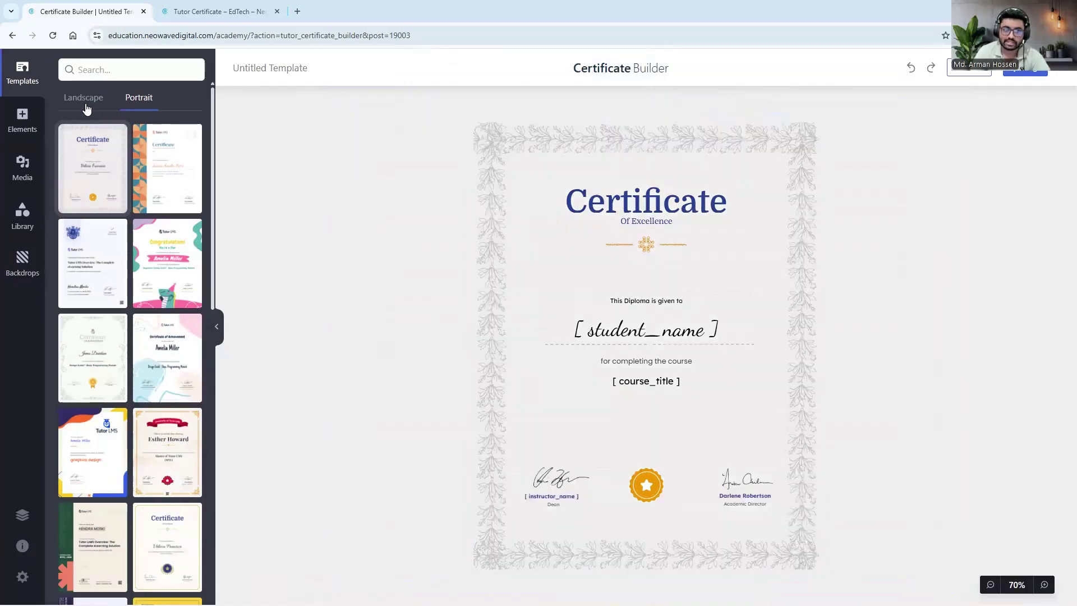
Switch the design back to the landscape version of the floral-bordered Certificate of Excellence template.
click(84, 101)
click(127, 162)
click(591, 115)
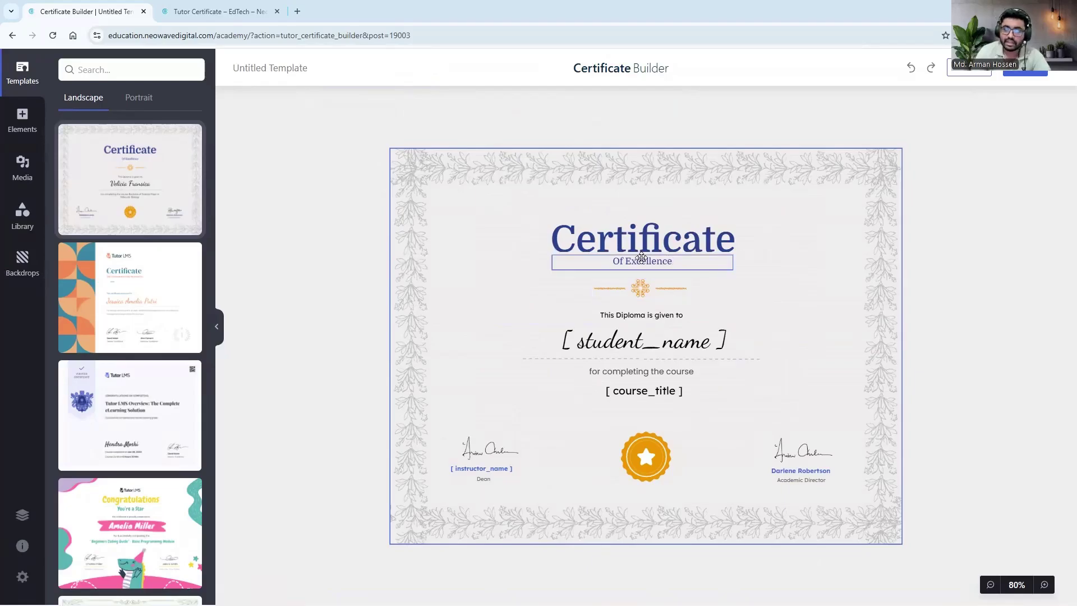
Replace the signature over the instructor name with the transparent signature image from the media library and place it just above the name.
click(40, 122)
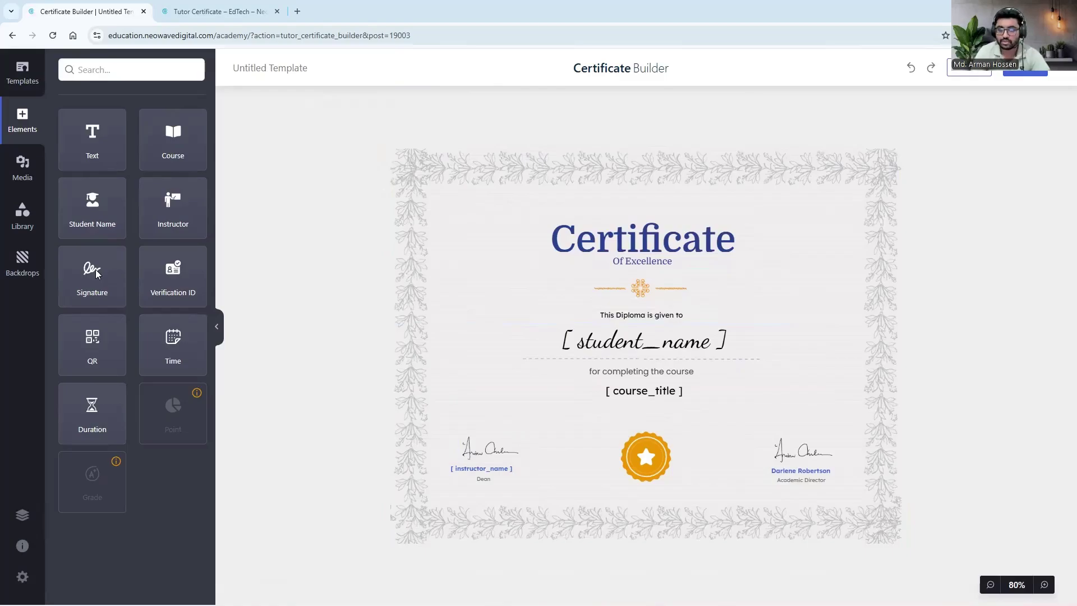
click(482, 448)
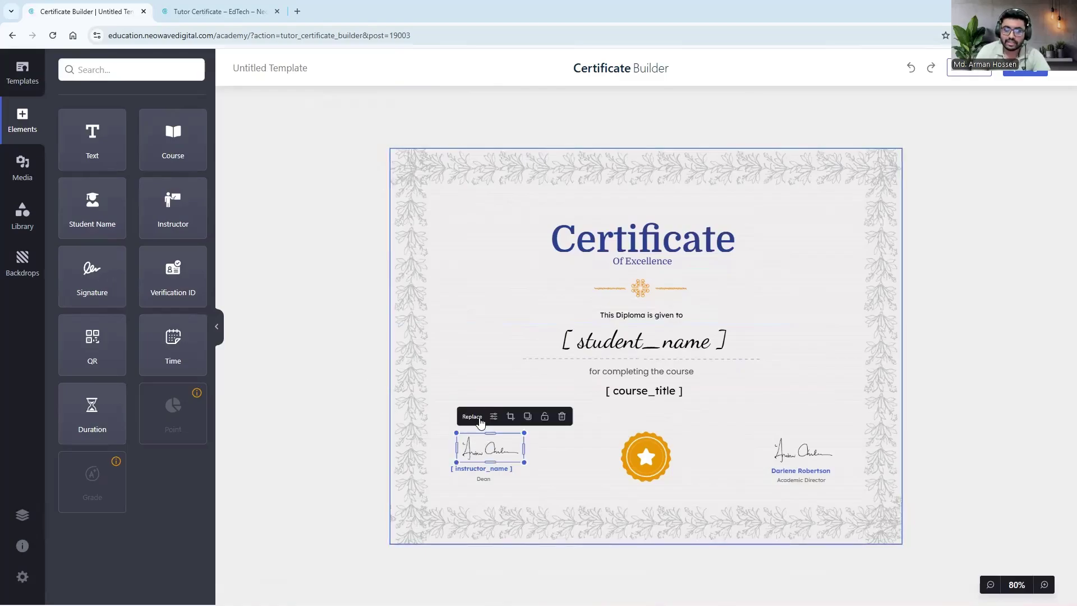
click(480, 422)
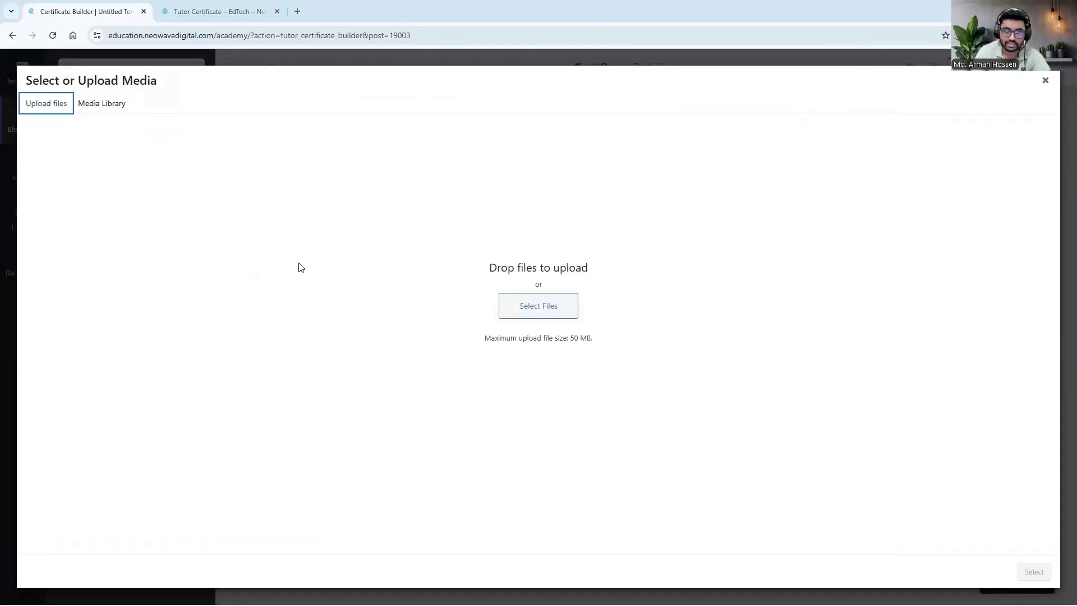
click(113, 107)
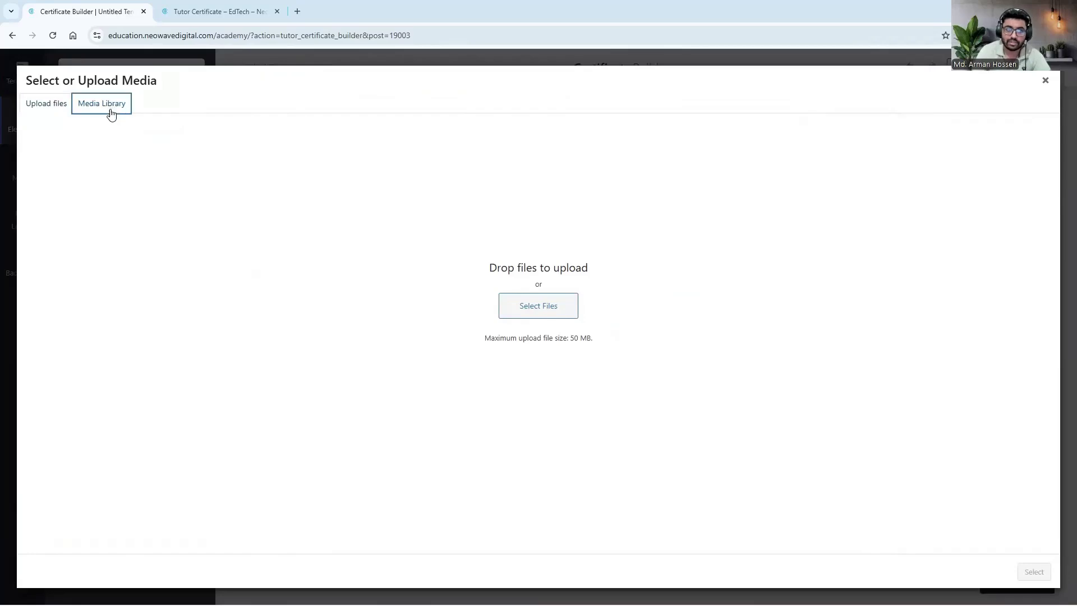
click(345, 203)
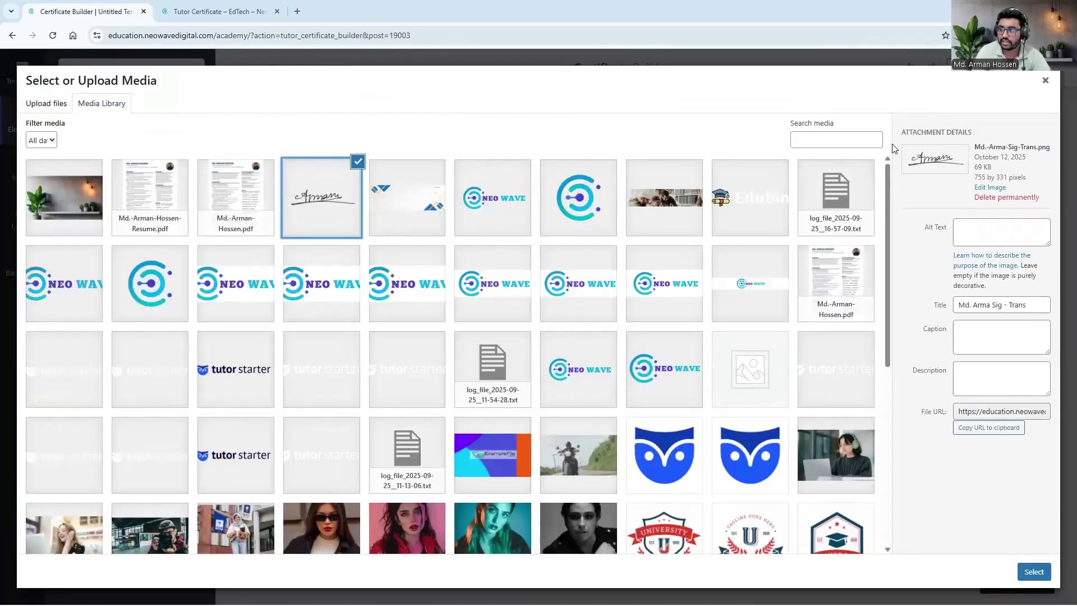
click(1032, 572)
drag(593, 493, 498, 455)
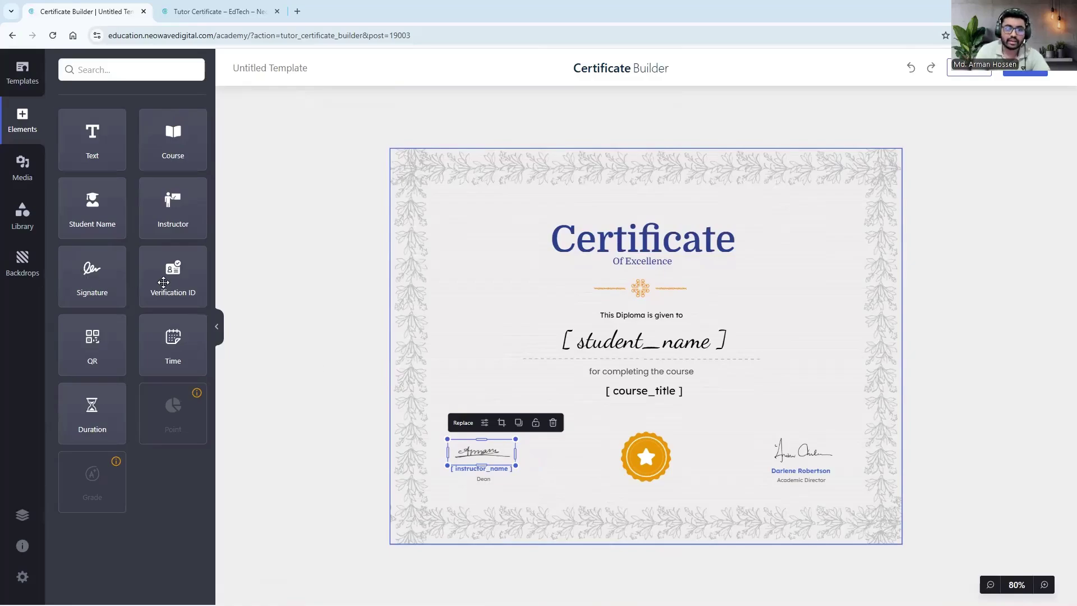
Add a verification ID in the certificate's upper-left corner and a QR code in its upper-right corner.
mouse_move(171, 277)
mouse_down()
mouse_move(679, 364)
mouse_move(548, 280)
mouse_move(482, 198)
mouse_move(463, 194)
mouse_up()
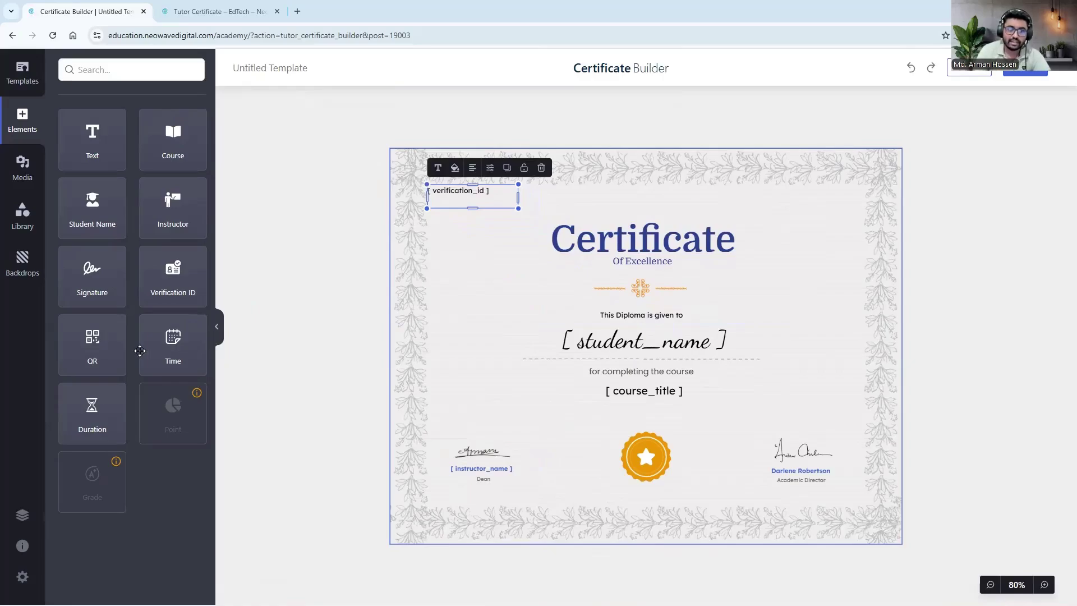
drag(101, 346, 812, 224)
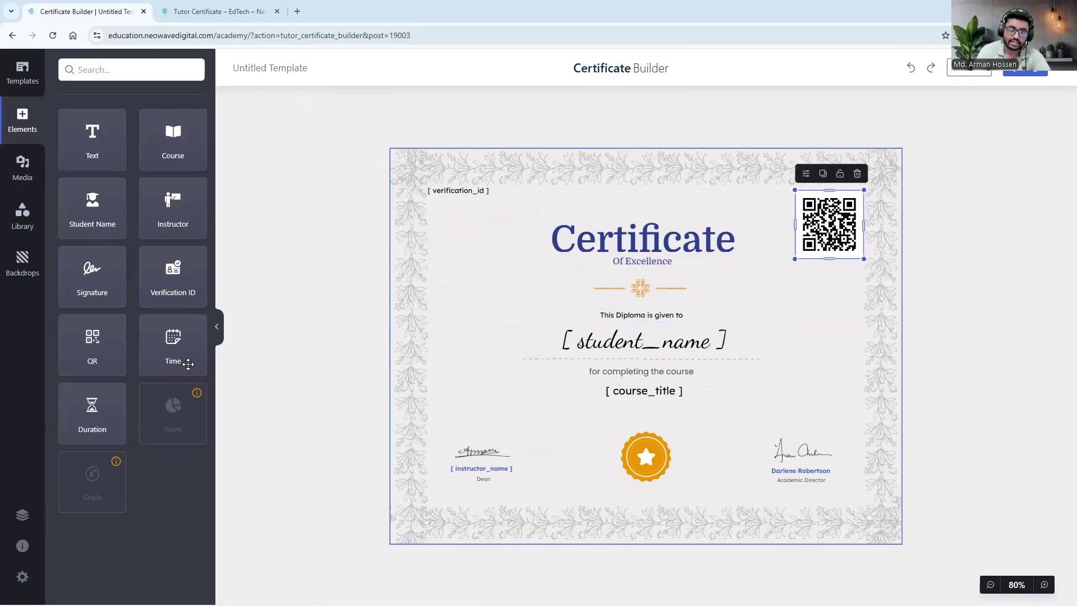
Add a time element below the course title and a duration element directly under the verification ID.
click(409, 368)
drag(617, 342, 621, 407)
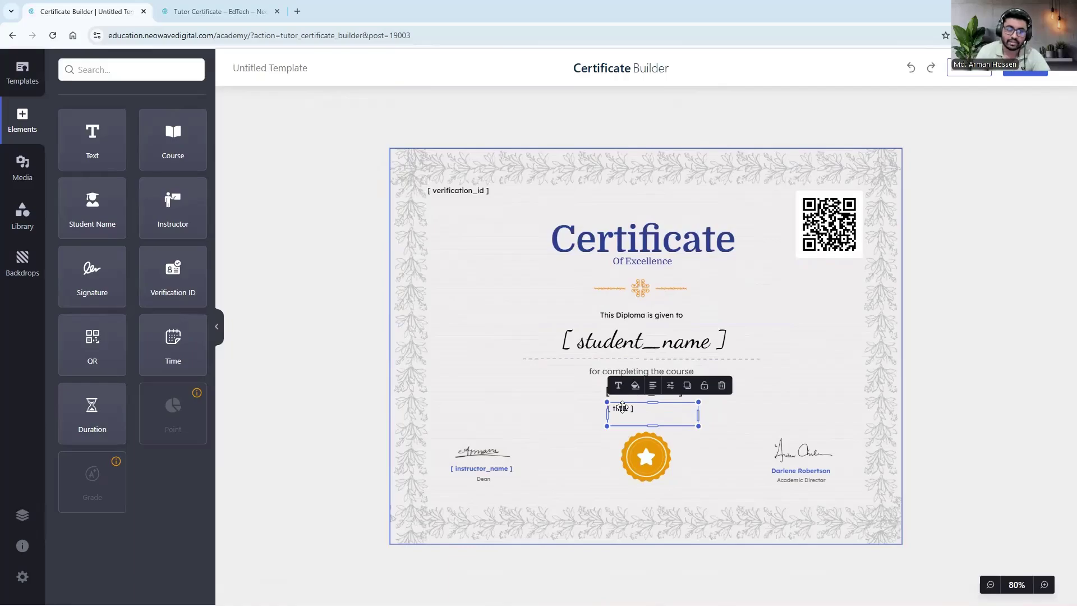
drag(99, 415, 608, 344)
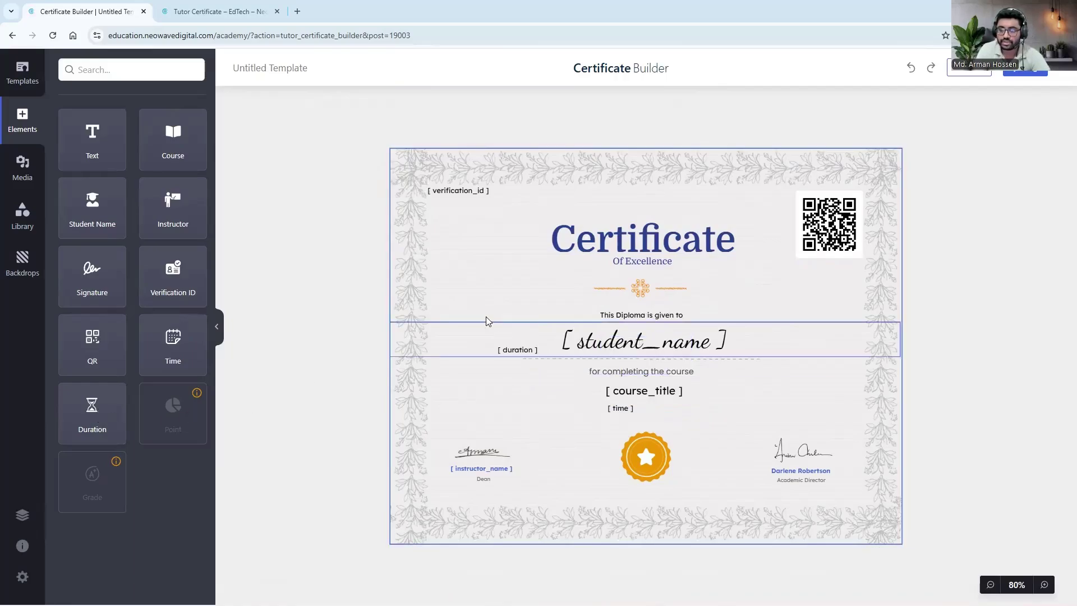
drag(487, 320, 457, 208)
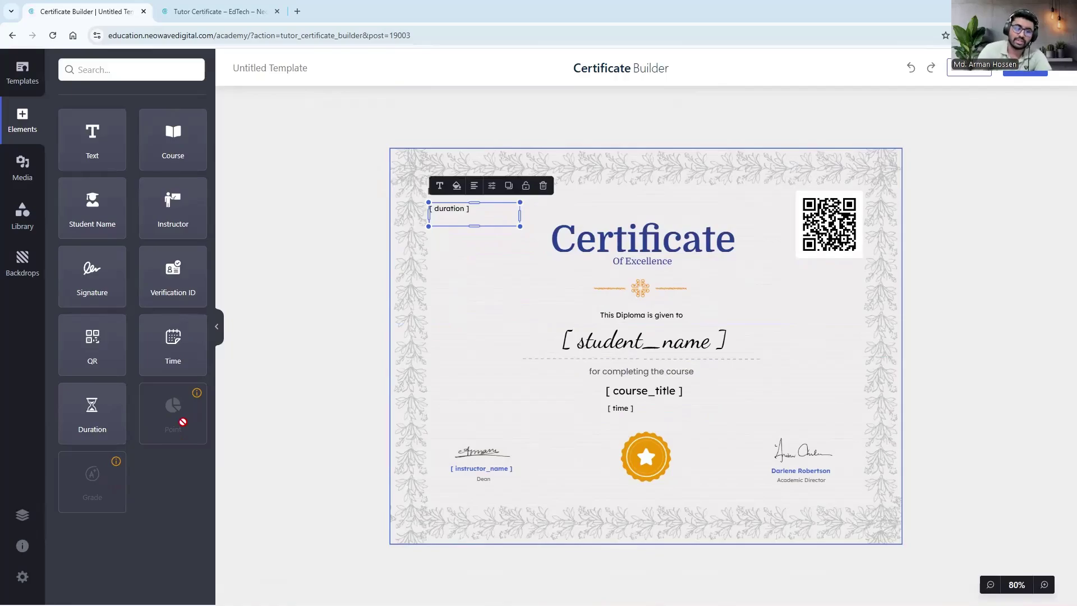
mouse_move(114, 461)
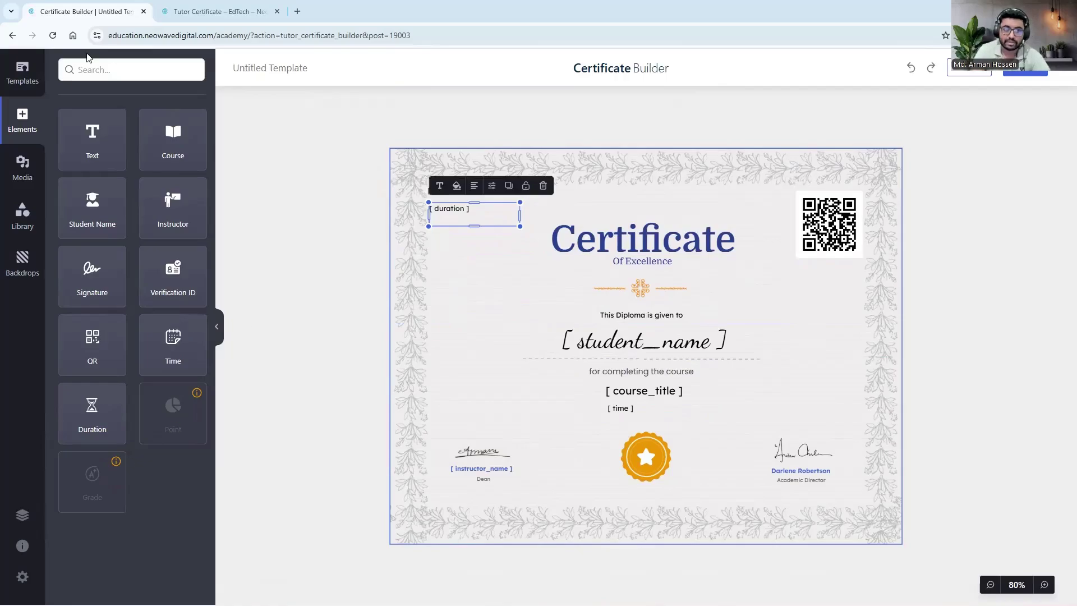
Add the thin black frame with the angular notched shape from the library's frames to the certificate.
click(22, 169)
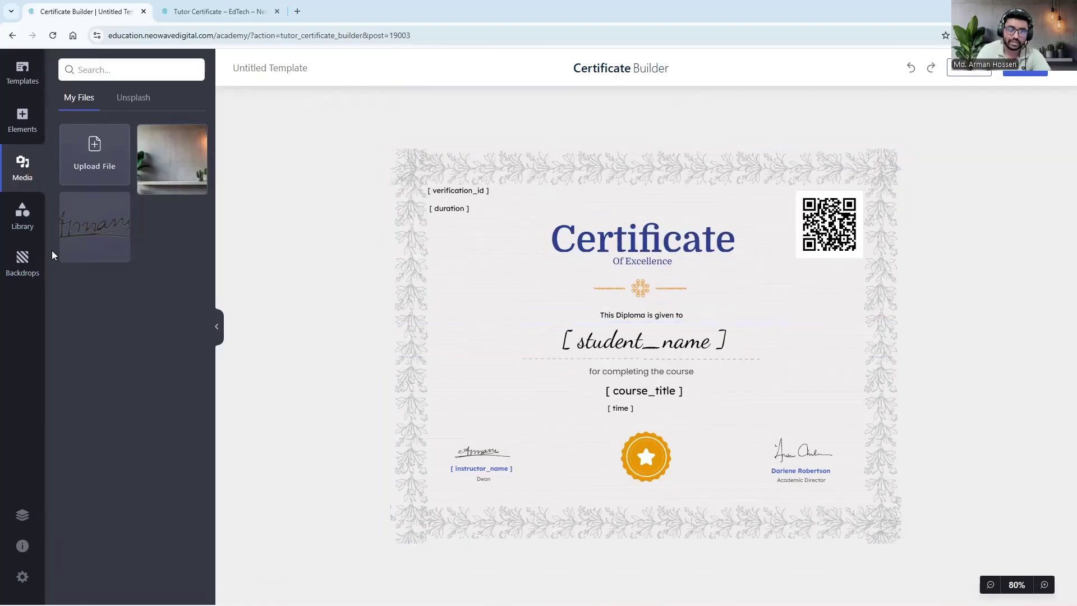
click(26, 225)
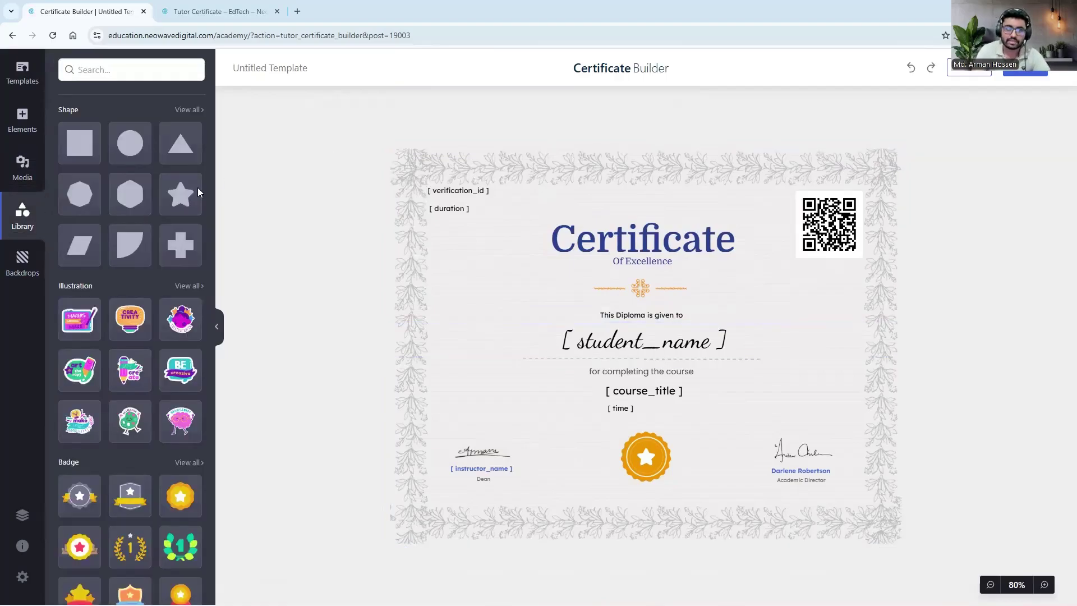
scroll(168, 269, down, 9)
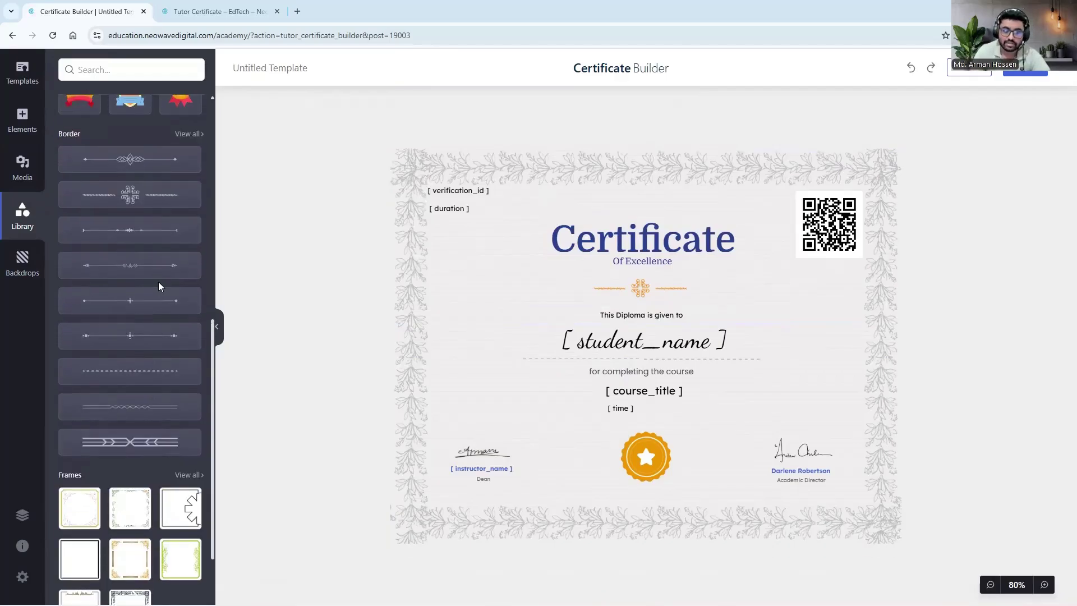
scroll(169, 347, down, 3)
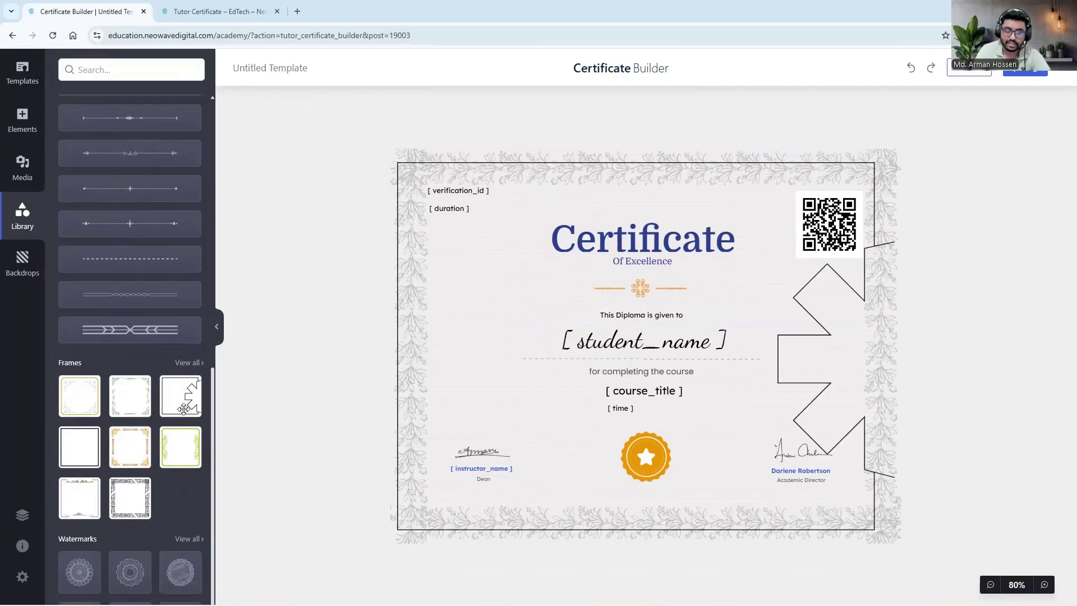
click(184, 409)
scroll(134, 317, up, 1)
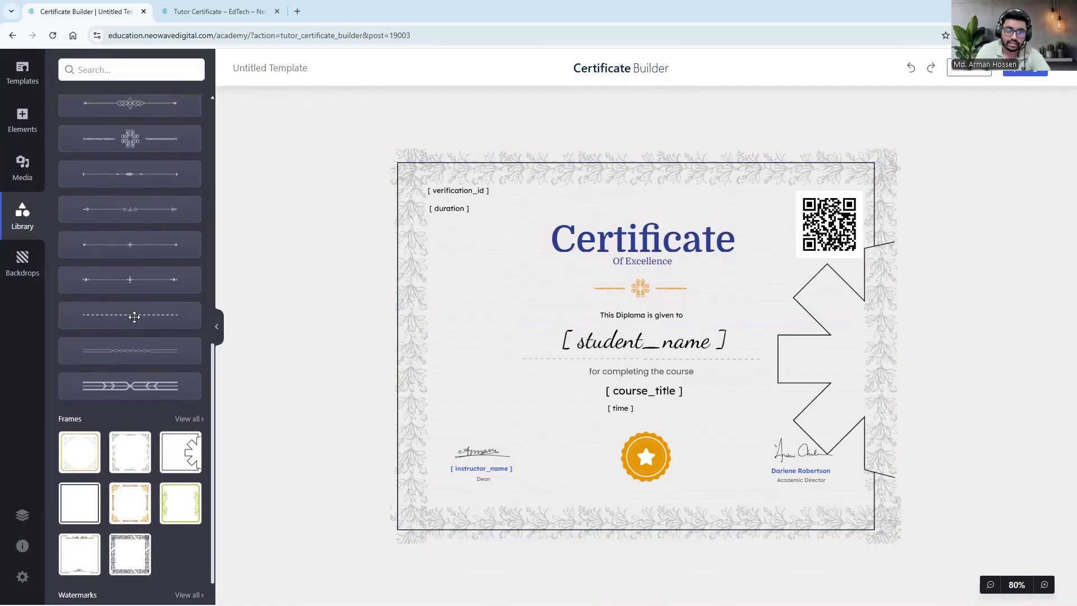
Fade the notched frame by lowering its transparency value, and delete it from the certificate.
click(412, 283)
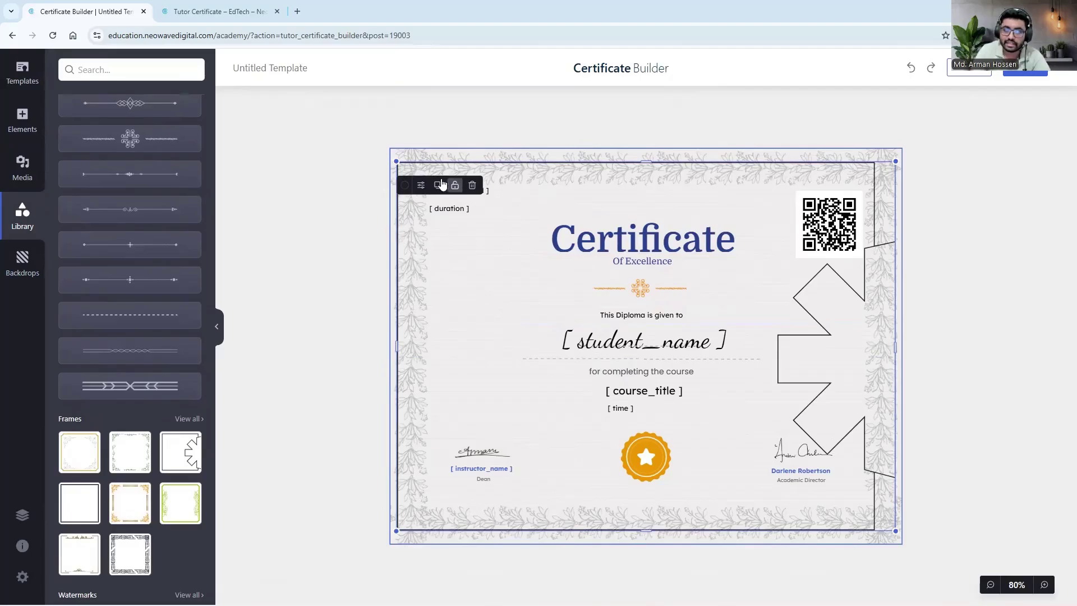
click(421, 185)
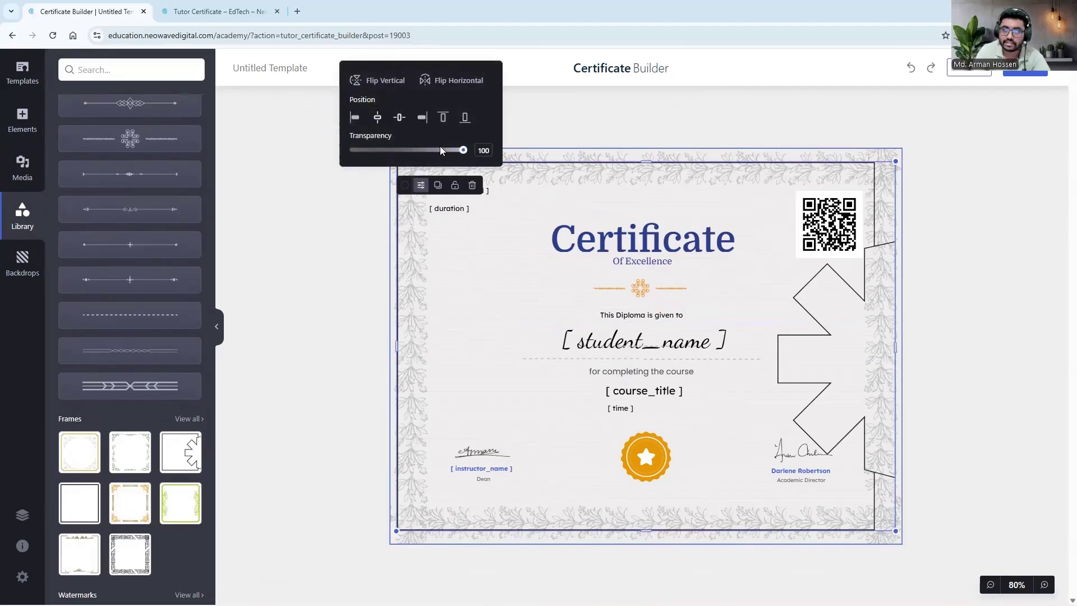
drag(423, 150, 368, 152)
click(472, 297)
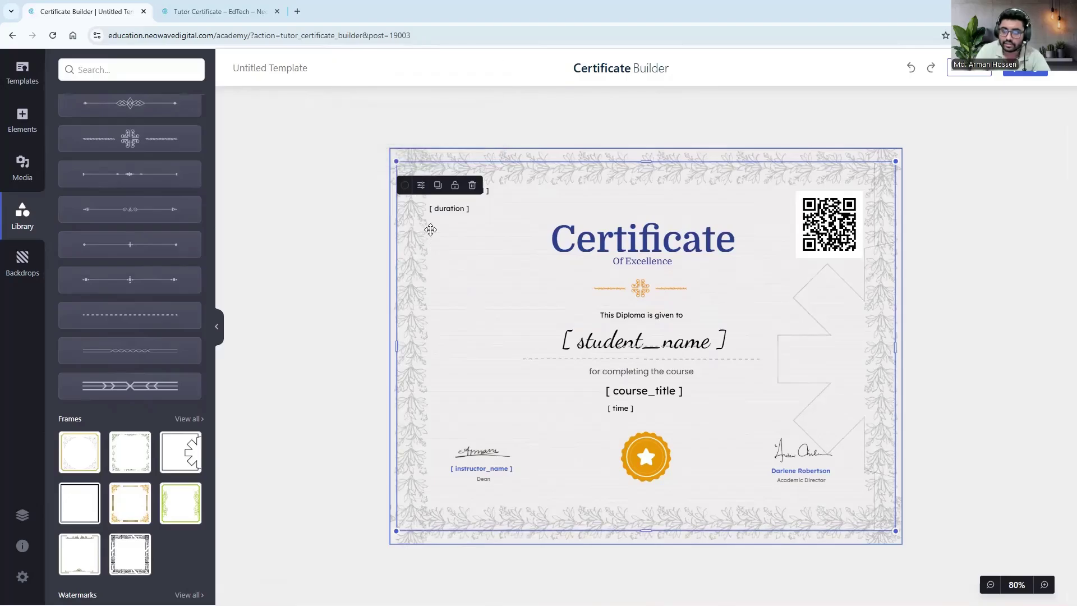
click(473, 187)
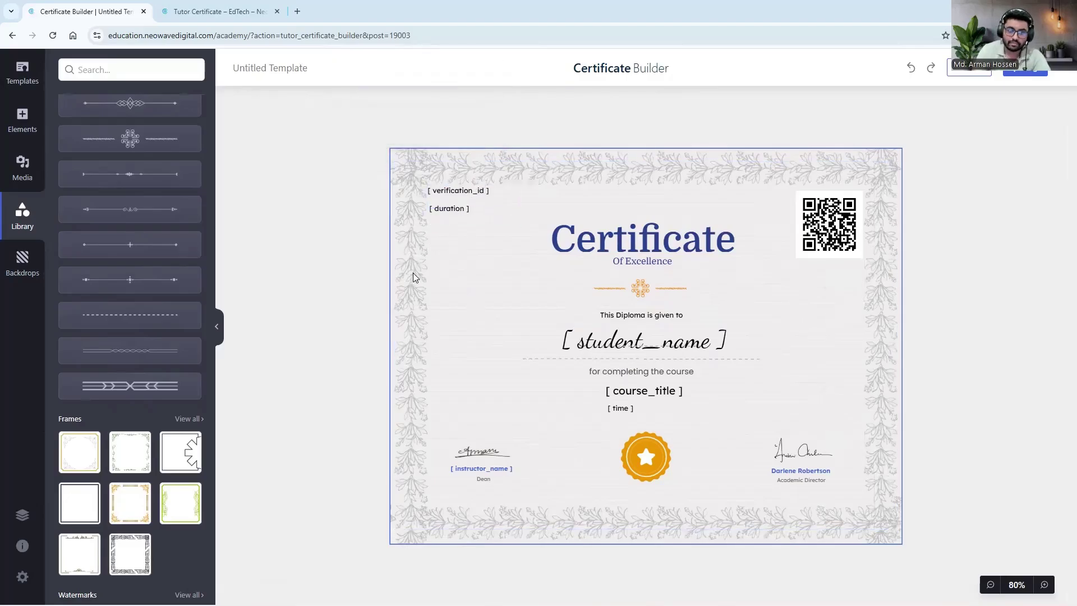
Add the dark geometric-patterned frame from the library around the certificate.
scroll(136, 343, down, 3)
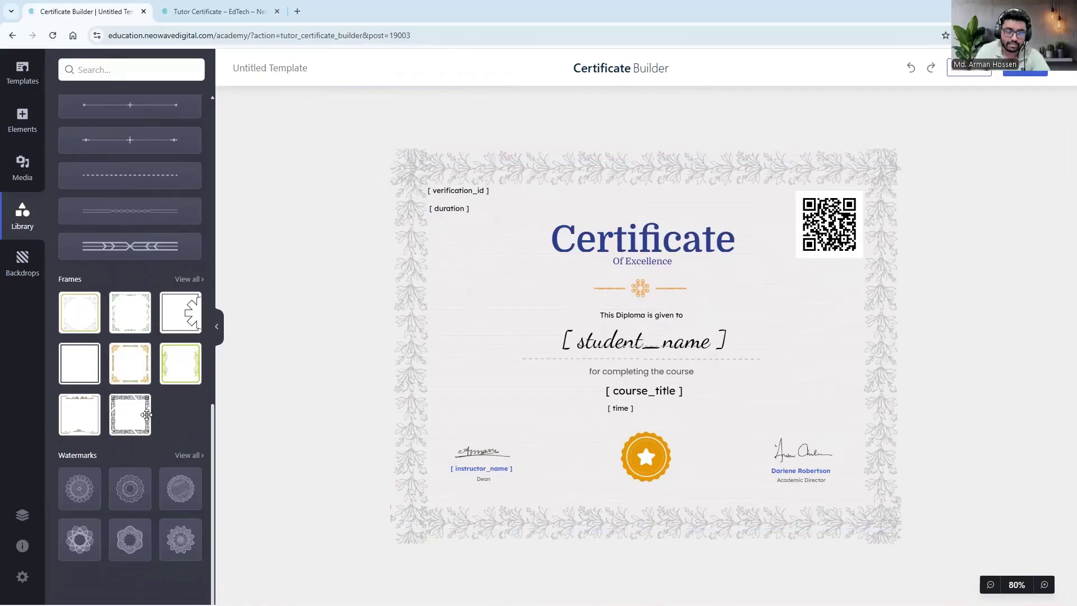
click(129, 415)
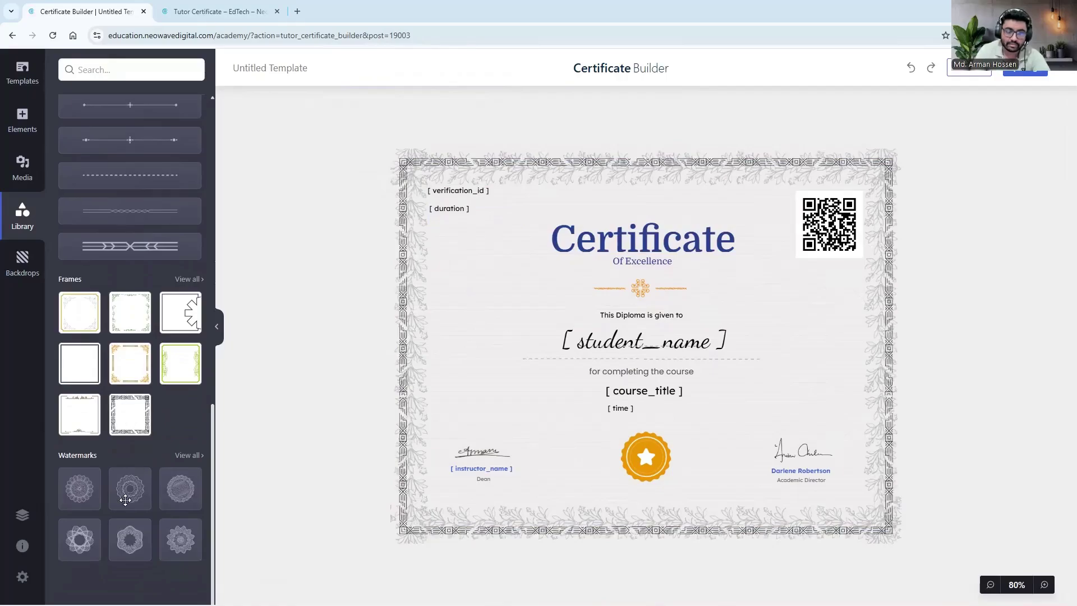
Try the wavy and the horizontal-line backdrop patterns, and apply the white background with the thin grey ornamental border.
click(22, 262)
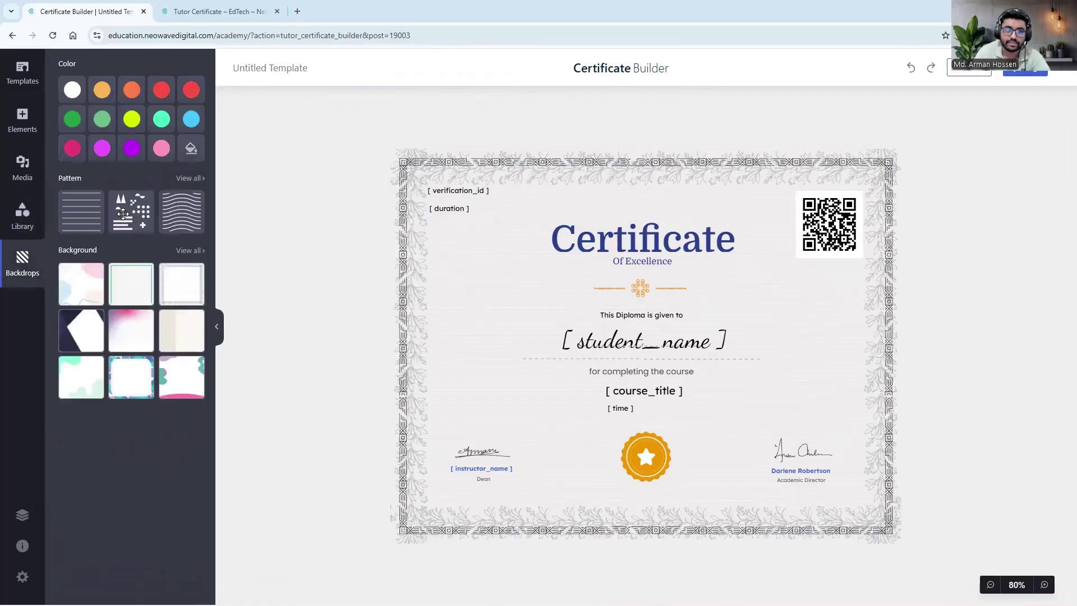
click(181, 210)
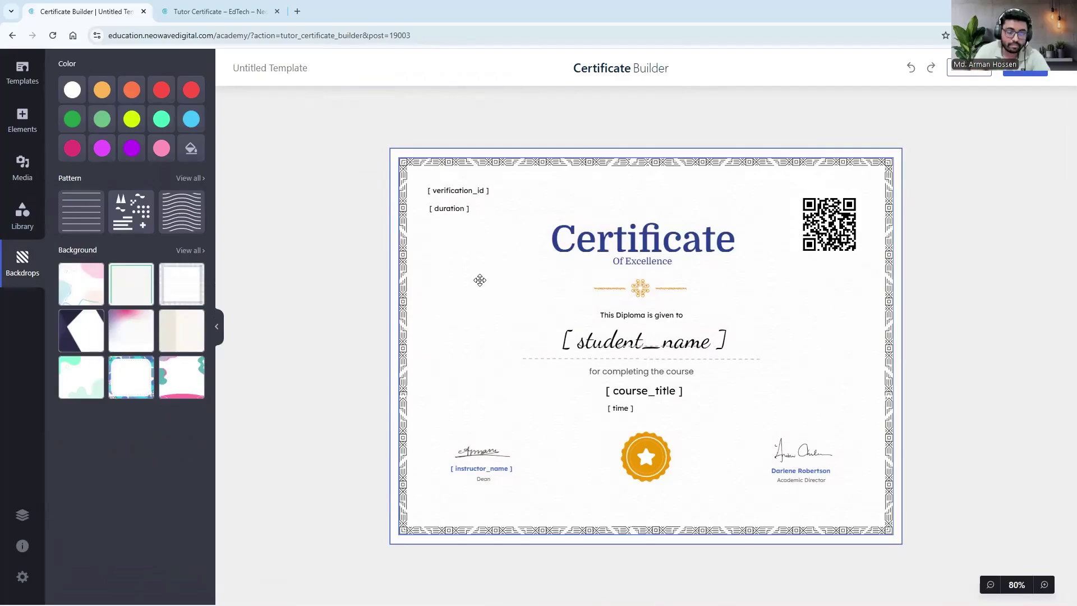
click(80, 212)
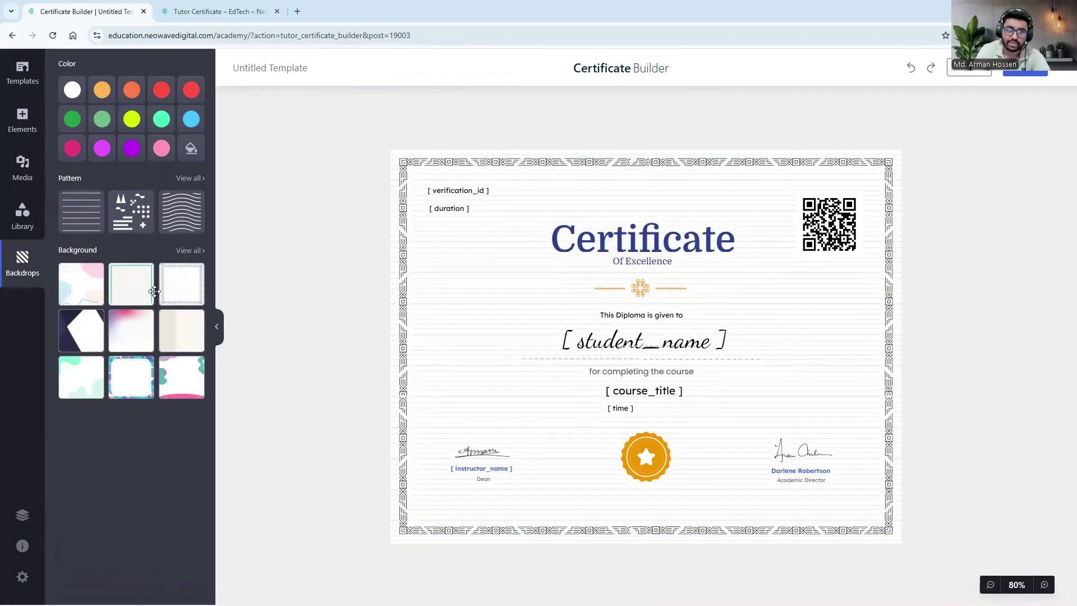
click(186, 276)
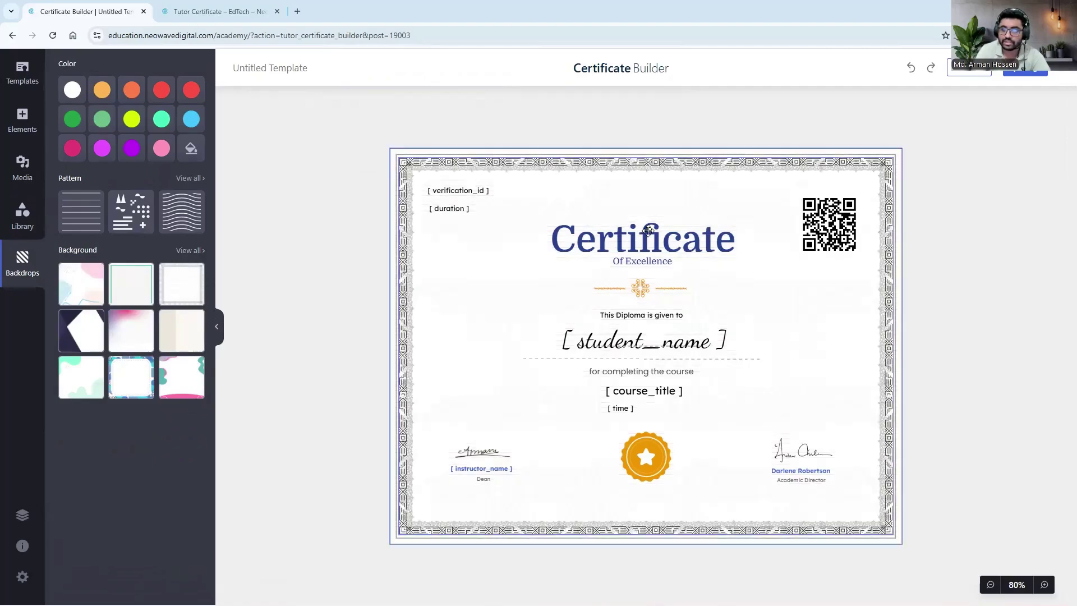
Apply the background with blue triangles along one side from the full background collection to the certificate.
click(190, 250)
click(121, 373)
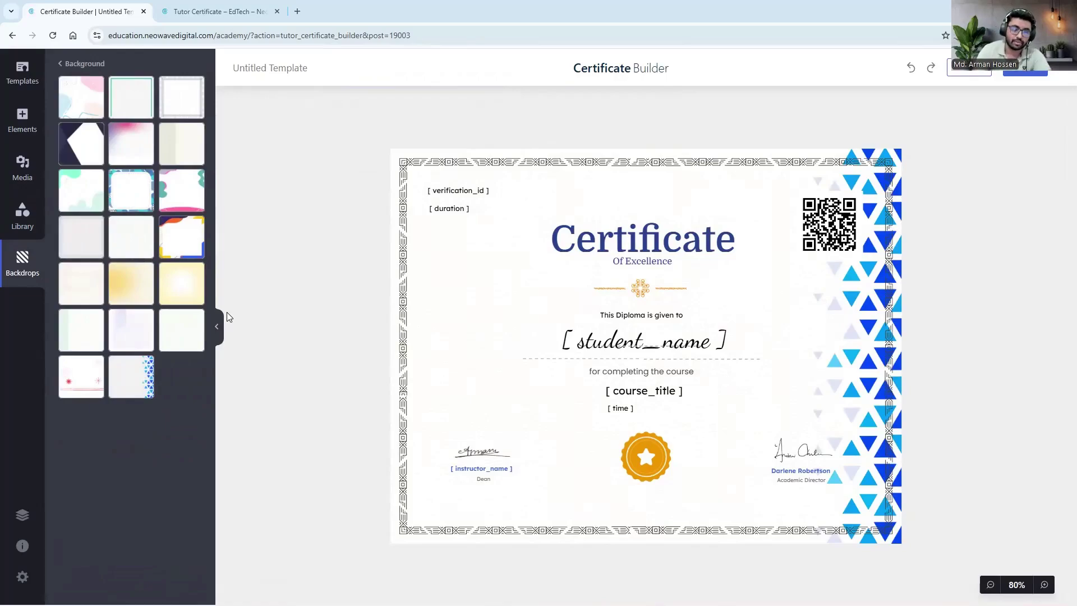
Look at the Help Center's certificate design guide, briefly playing and pausing its tutorial video.
click(23, 546)
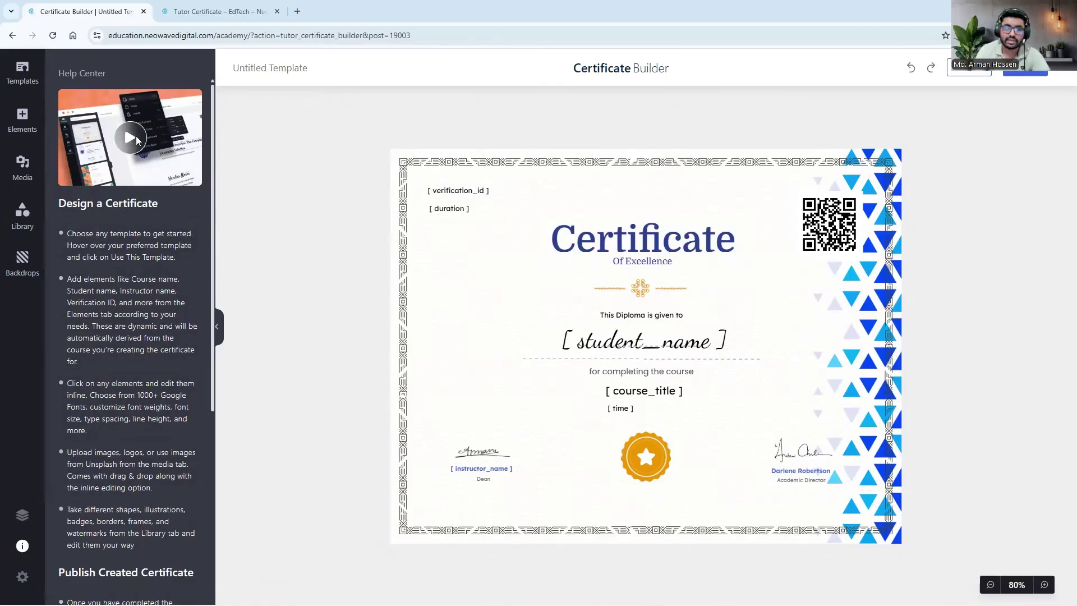
click(153, 177)
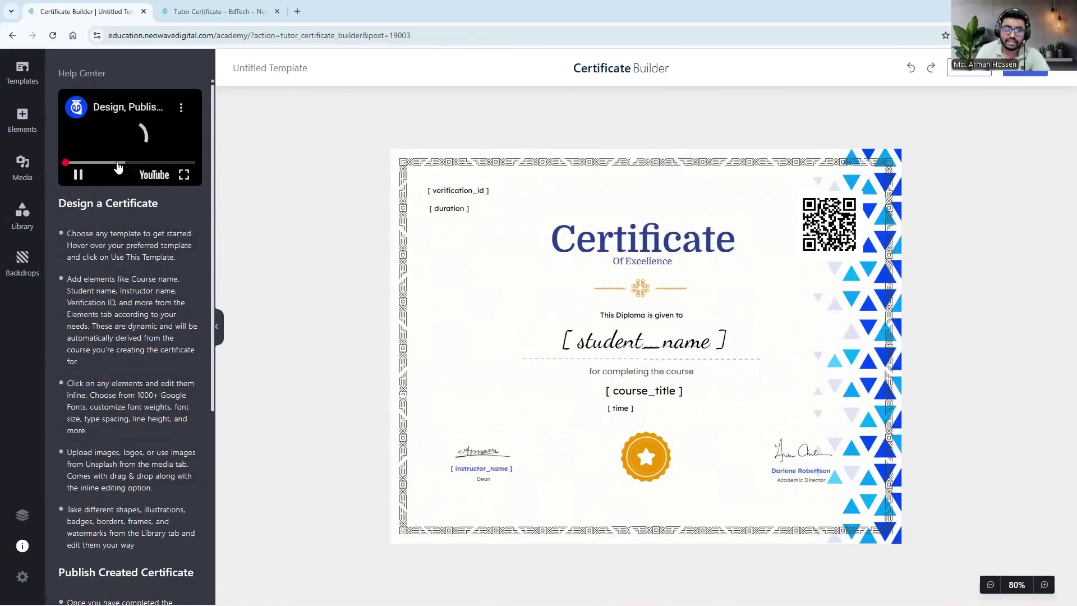
click(78, 175)
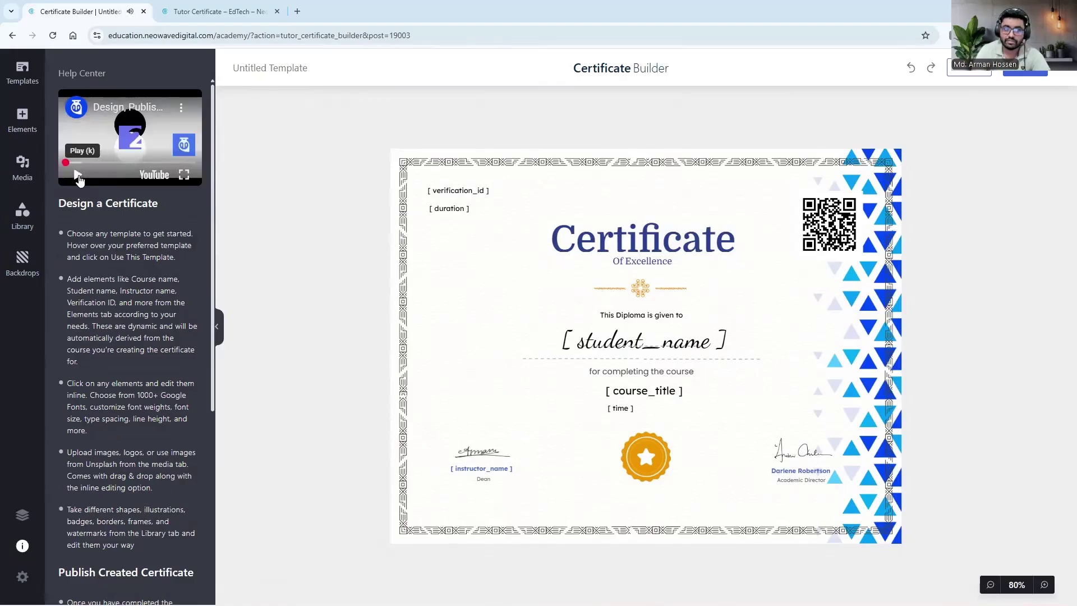
Rename the untitled certificate template as Demo Certificate and save it.
click(304, 69)
triple_click(302, 74)
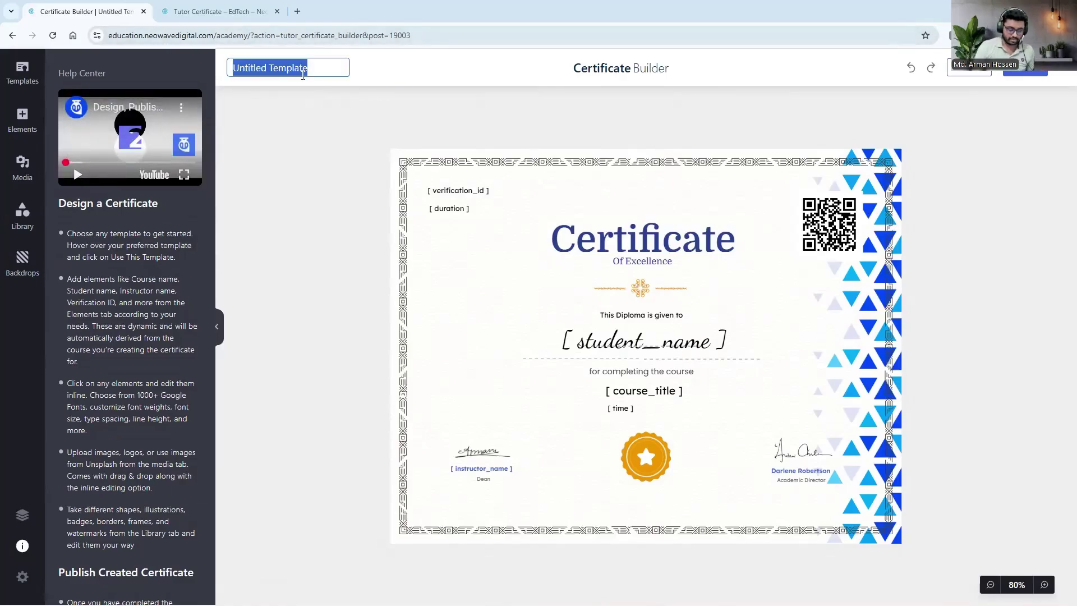
key(BackSpace)
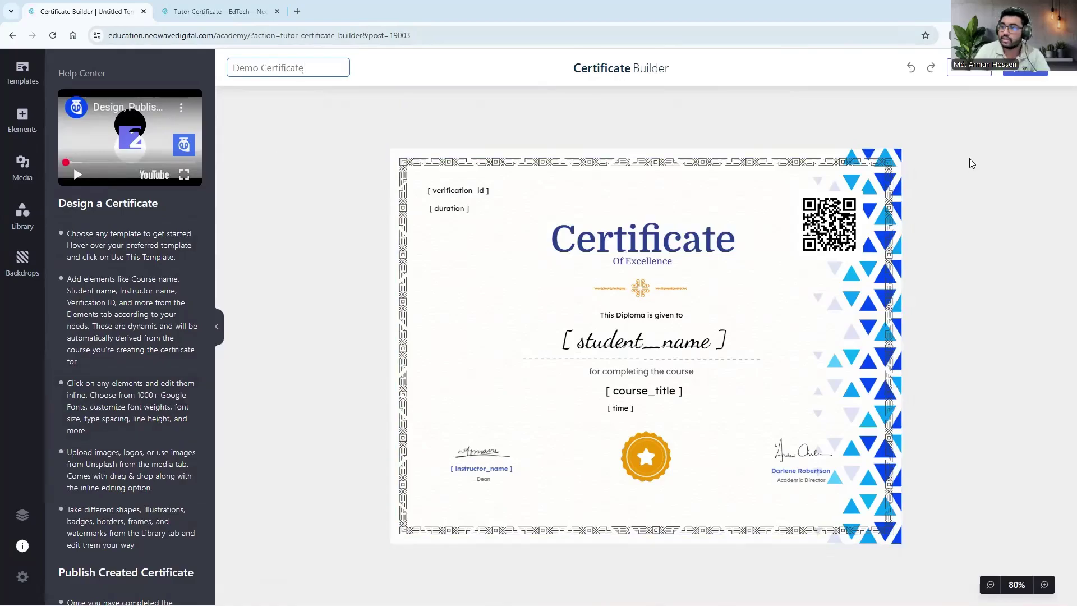
click(1024, 73)
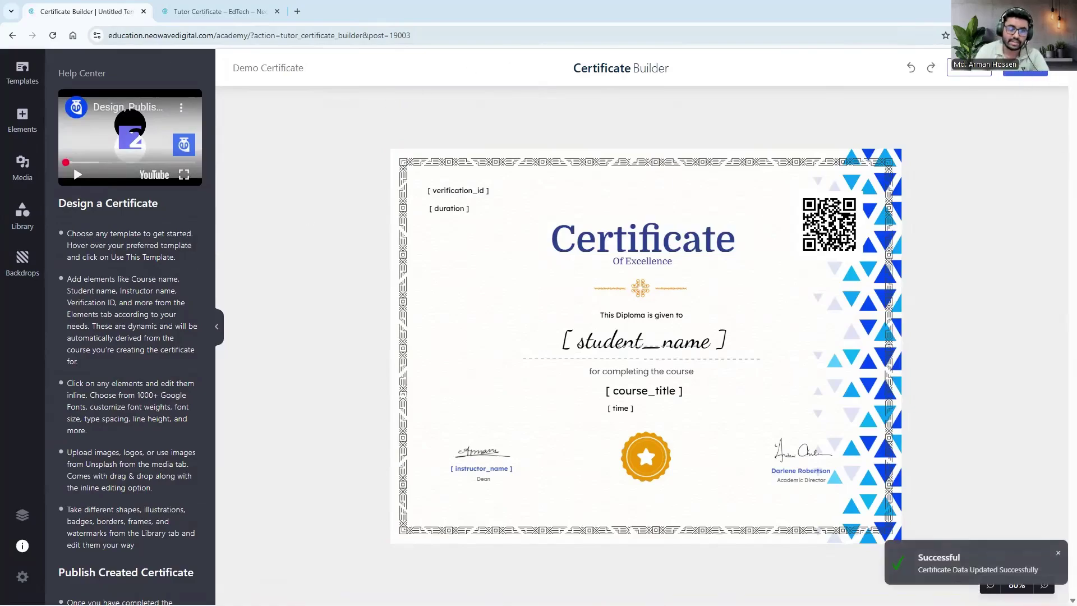
Check the page size options in the certificate's settings, and return to the Tutor LMS certificate list.
click(22, 576)
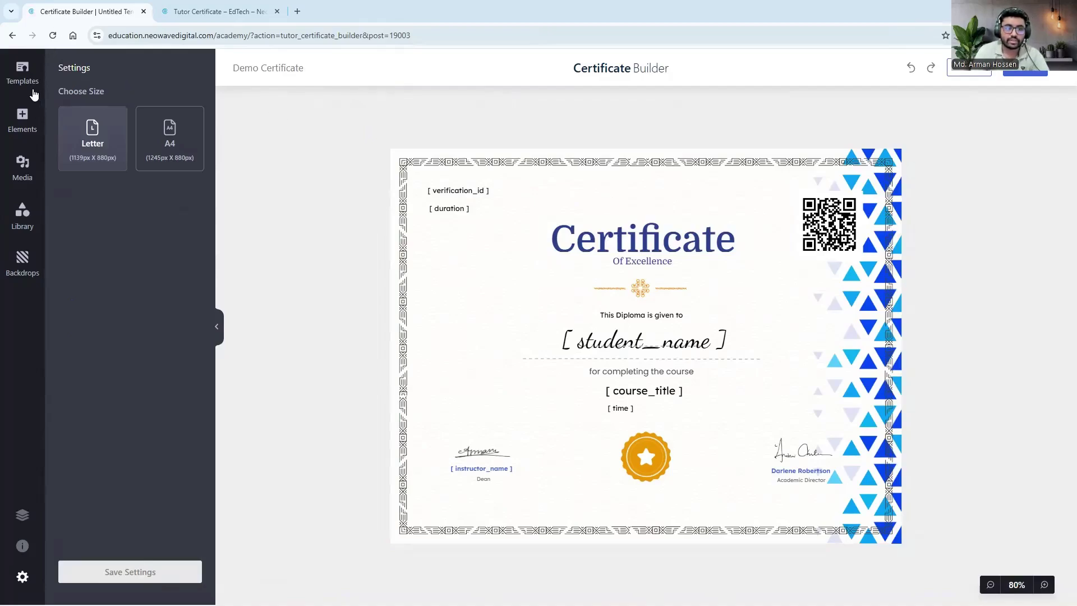
click(12, 35)
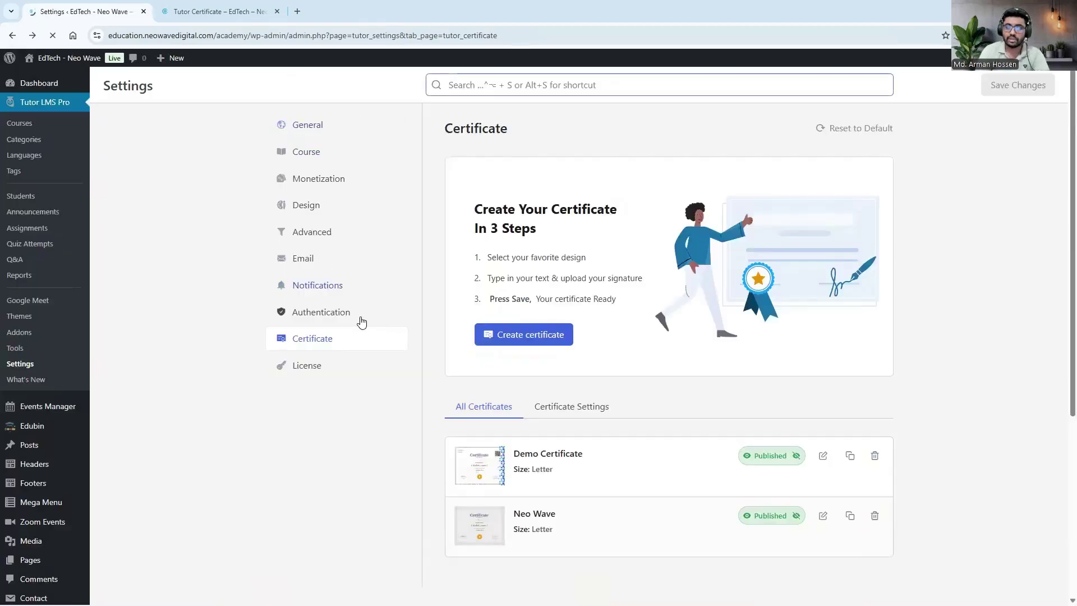
Open the course Advanced Conversion Tracking & Marketing Automation Mastery for editing and go to the certificate section of its additional settings.
click(29, 123)
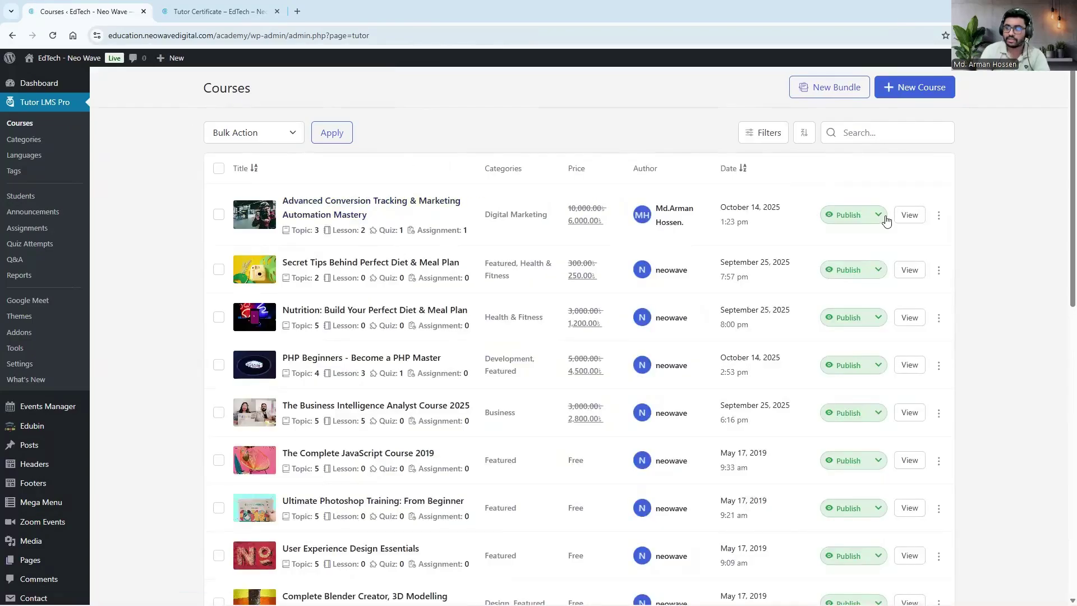
click(938, 215)
click(926, 240)
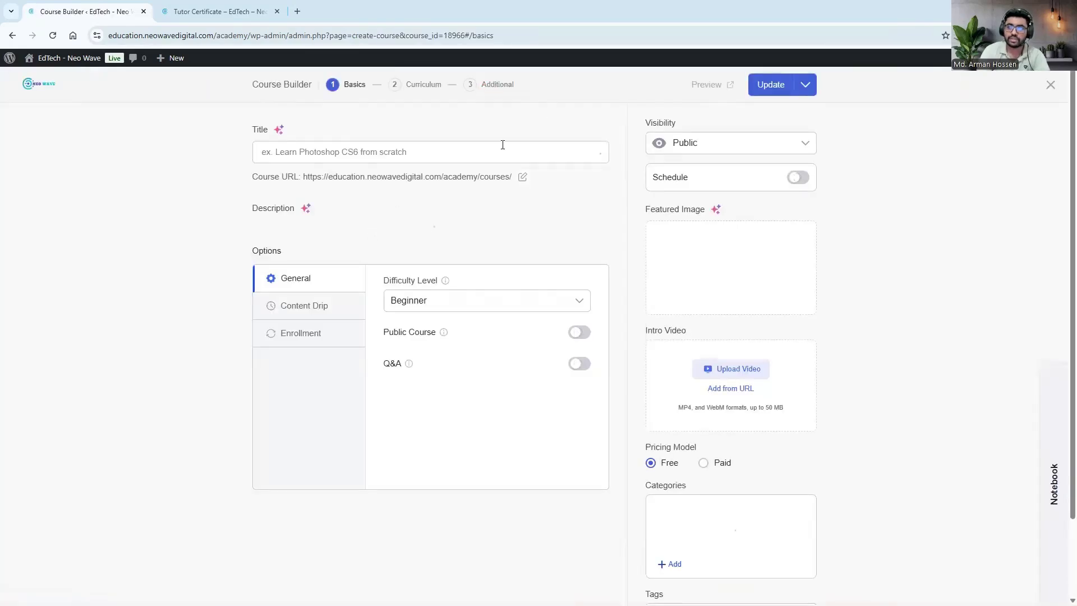
click(488, 89)
scroll(363, 403, down, 4)
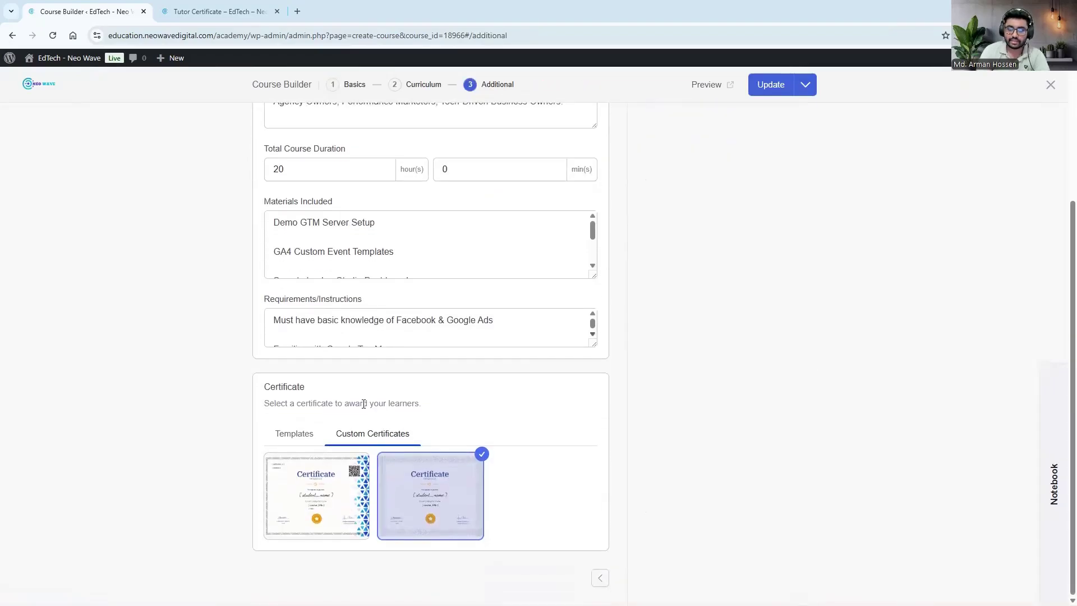
Preview the custom certificate with the blue triangles, select it as the course's certificate, and update the course.
mouse_move(318, 489)
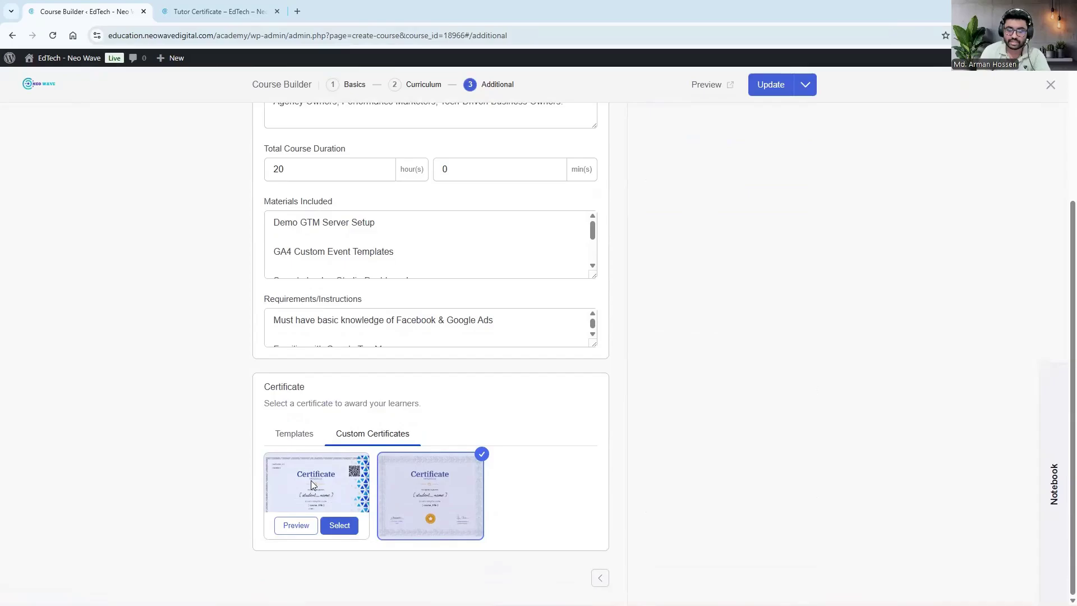
click(294, 525)
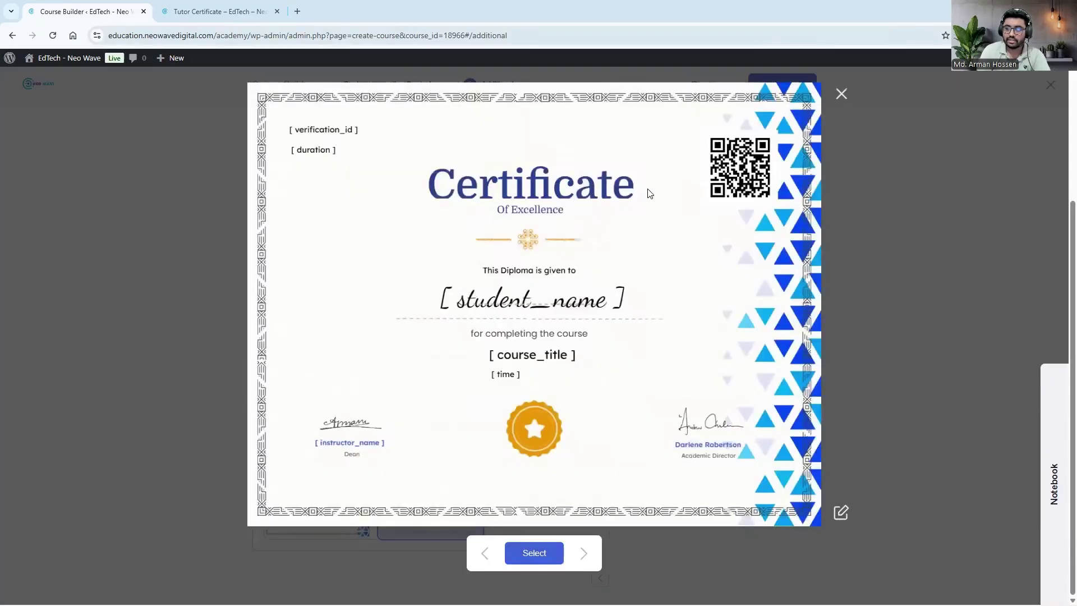
click(841, 96)
click(326, 530)
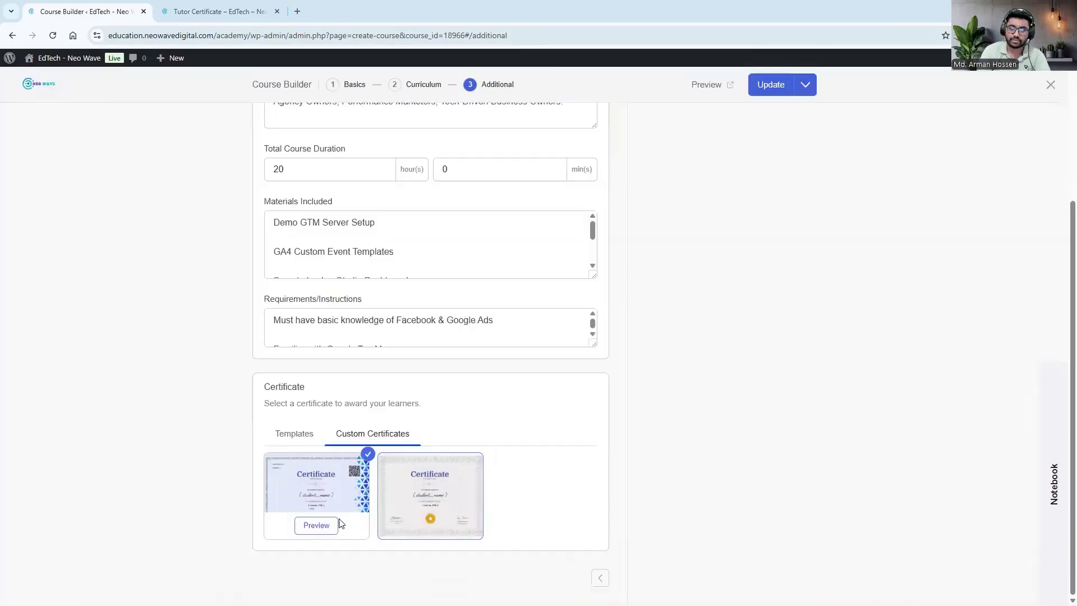
click(763, 84)
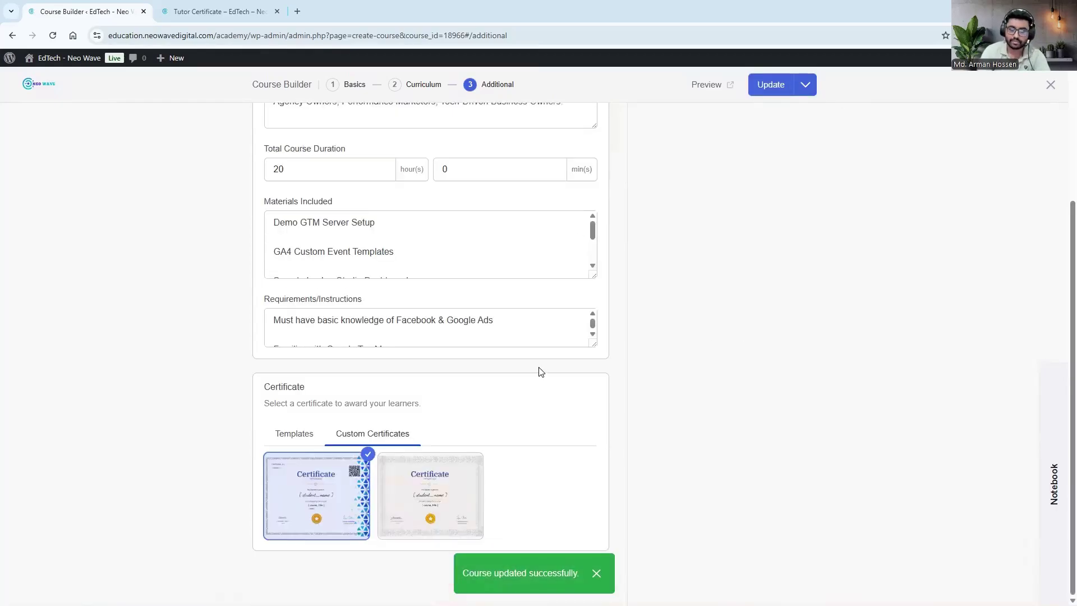
Examine the issued certificate for the course PHP Beginners - Become a PHP Master and its download formats.
click(189, 13)
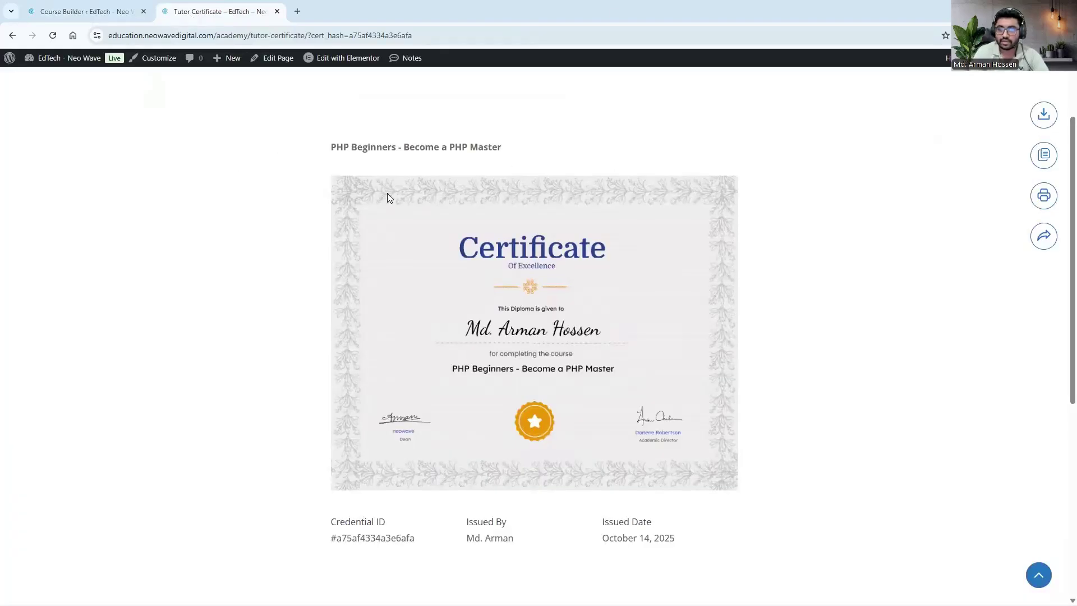
scroll(865, 238, up, 2)
scroll(719, 189, down, 2)
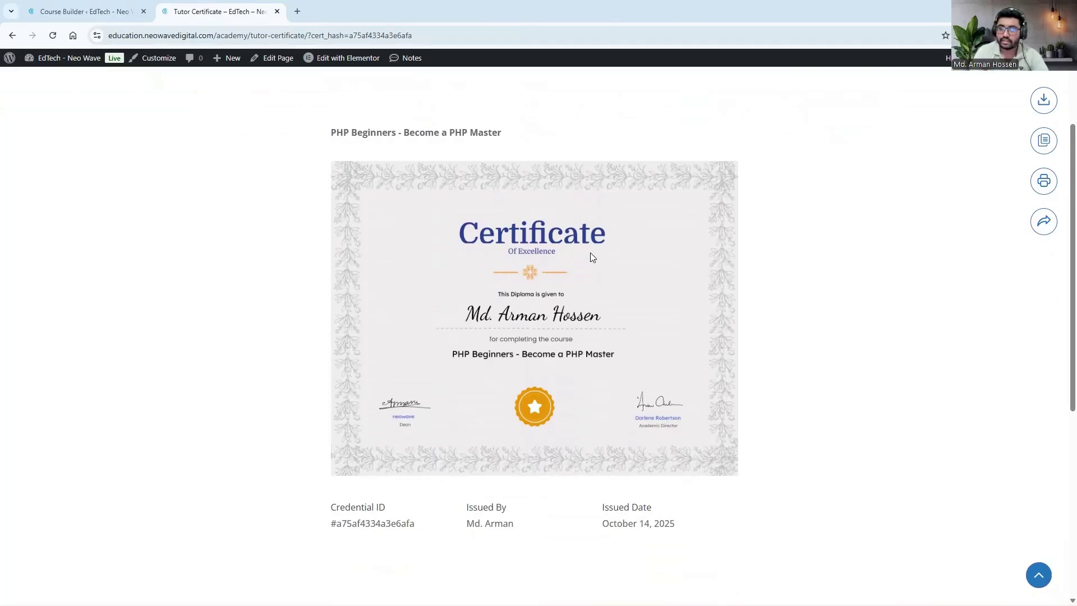
mouse_move(1052, 107)
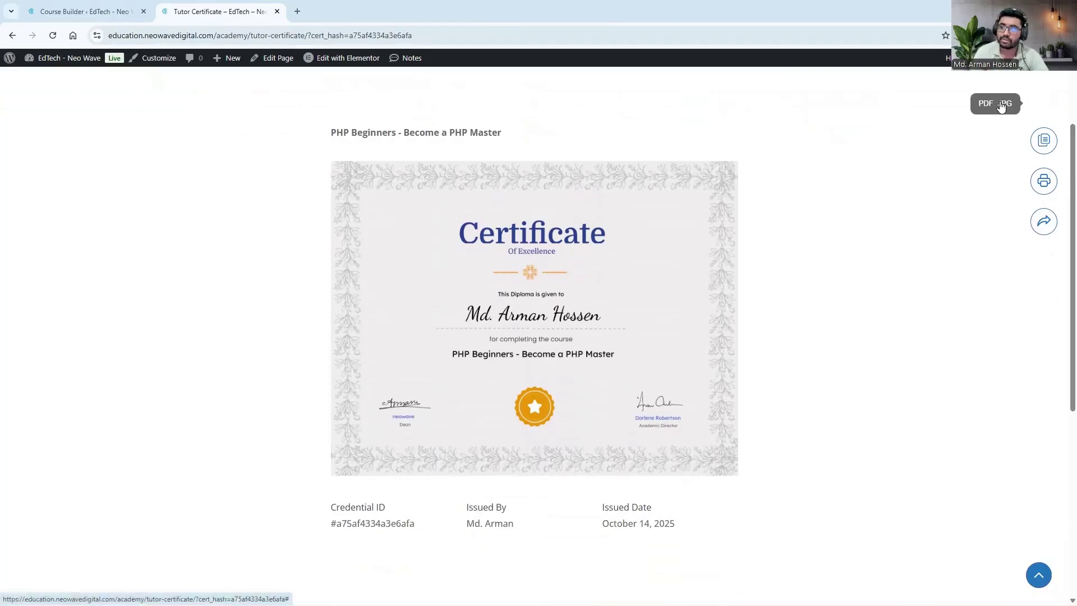
Copy the issued certificate's link and open it in a new Incognito window.
click(1038, 151)
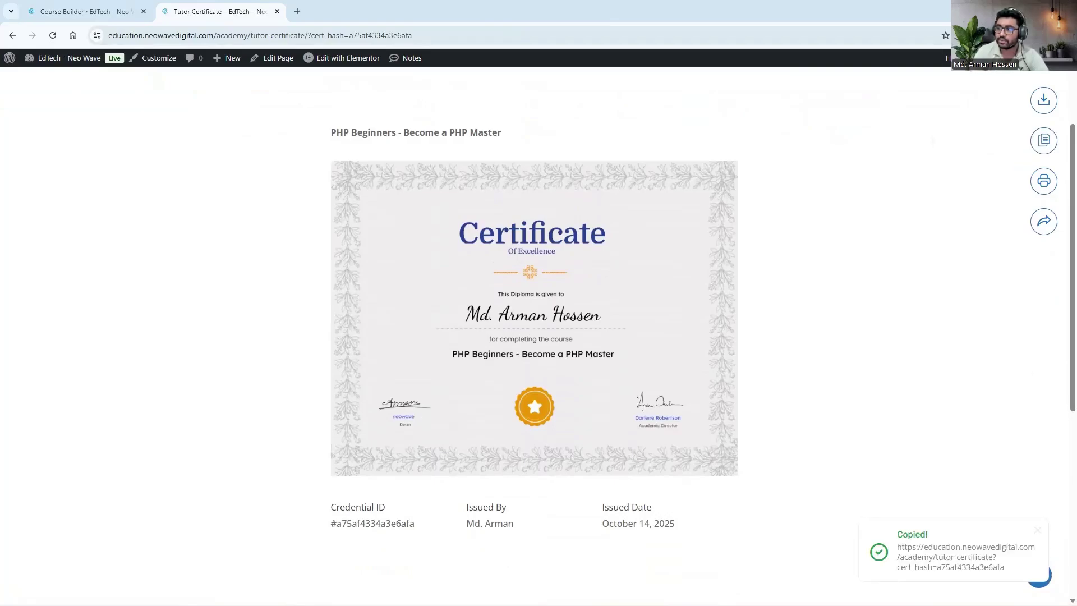
click(1064, 35)
click(954, 88)
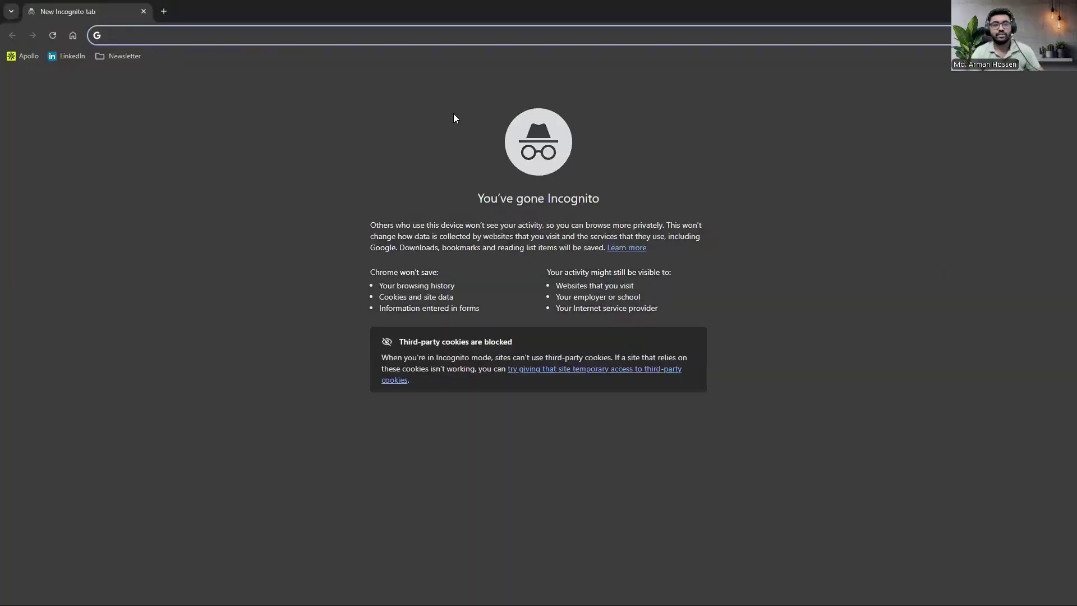
key(ctrl+v)
key(Return)
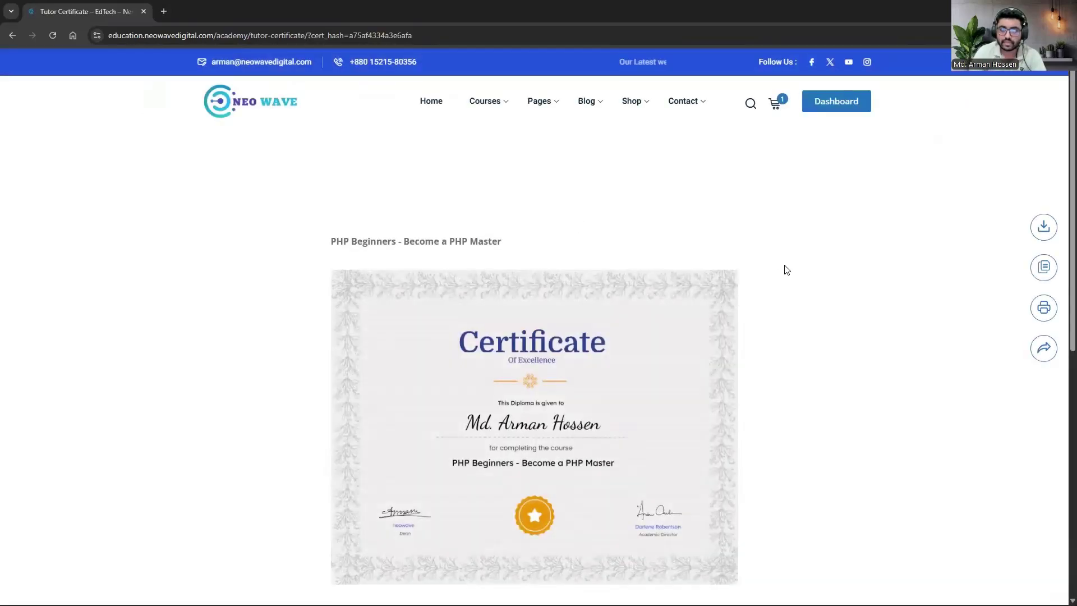
Review the public certificate page with its credential details and sharing options, and return to the course's certificate settings.
scroll(514, 269, down, 2)
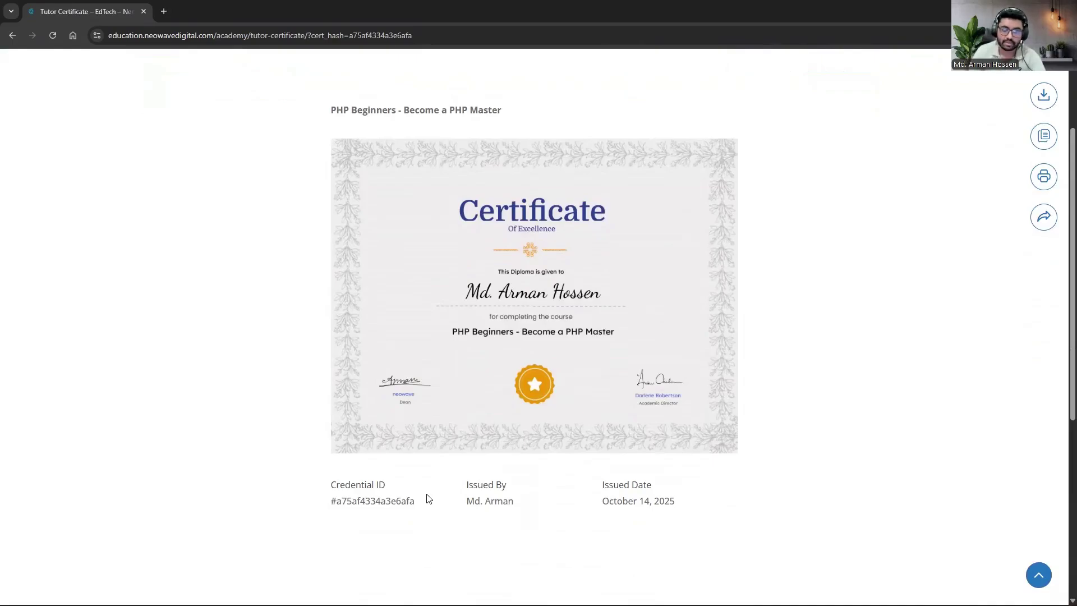
scroll(959, 325, up, 3)
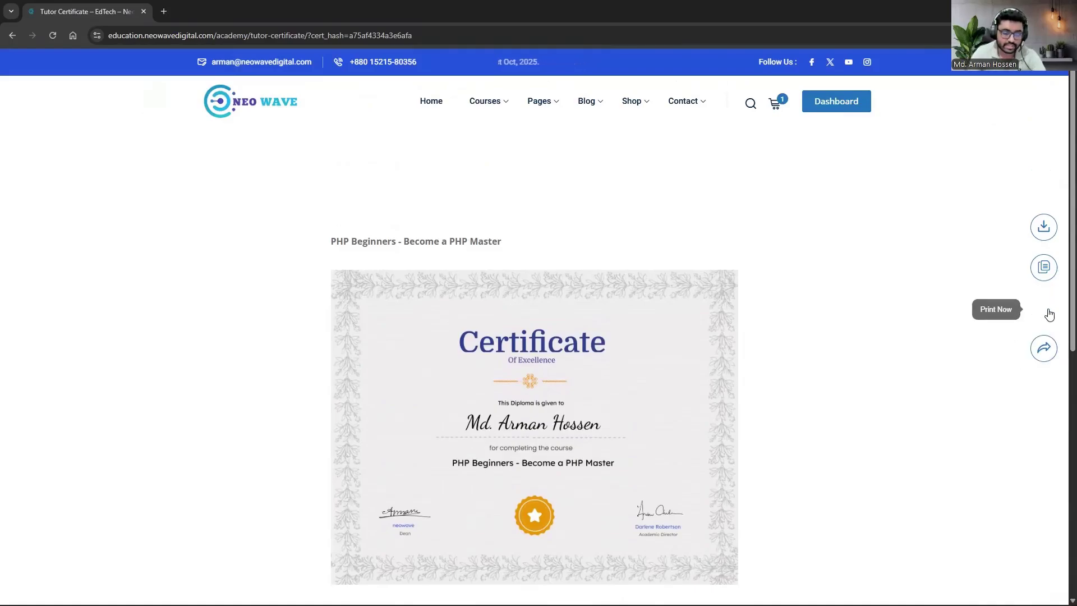
key(alt+Tab)
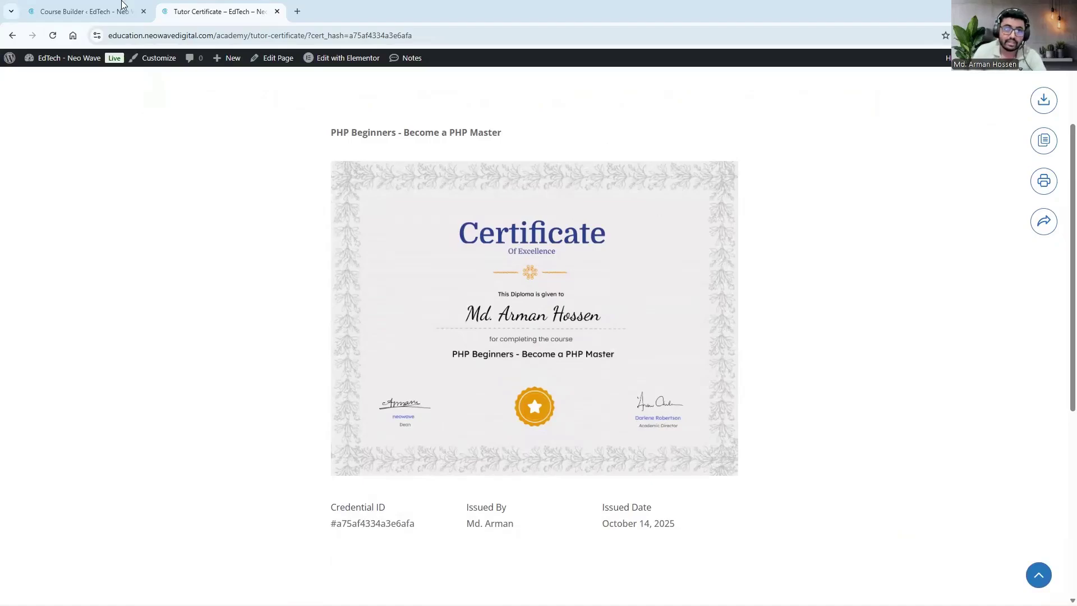
click(84, 11)
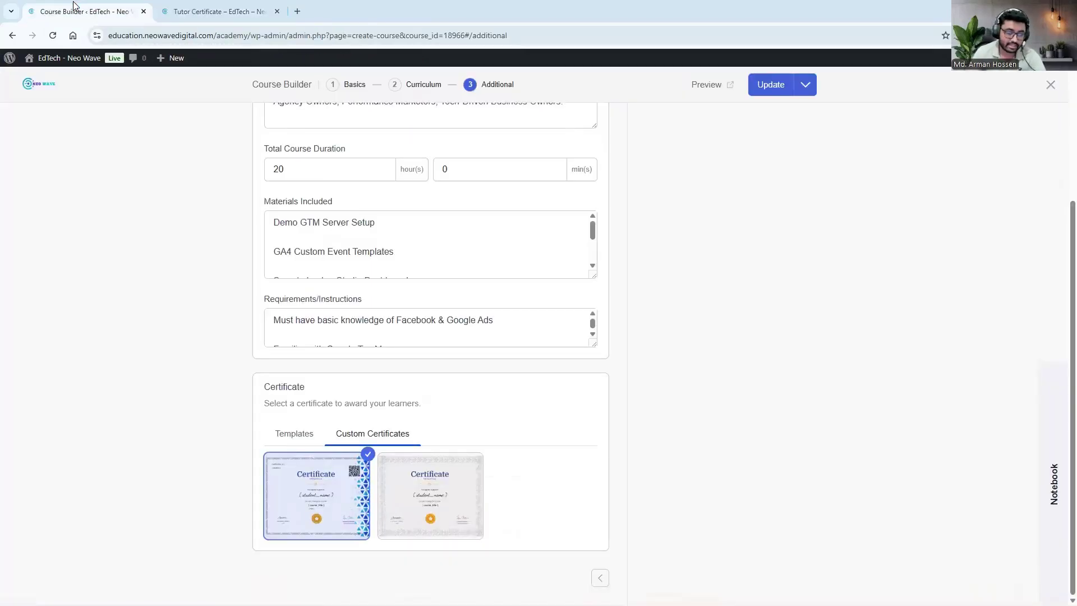